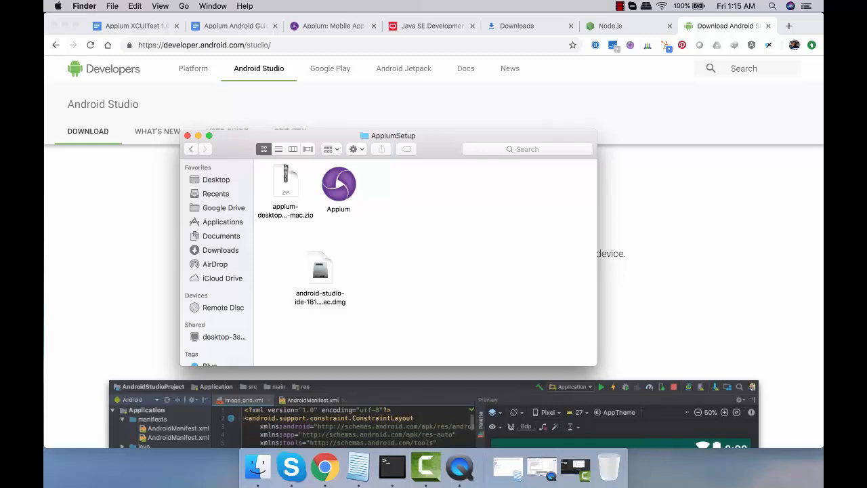
# - Mount the android-studio disk image and drag Android Studio into Applications
pyautogui.doubleClick(320, 275)
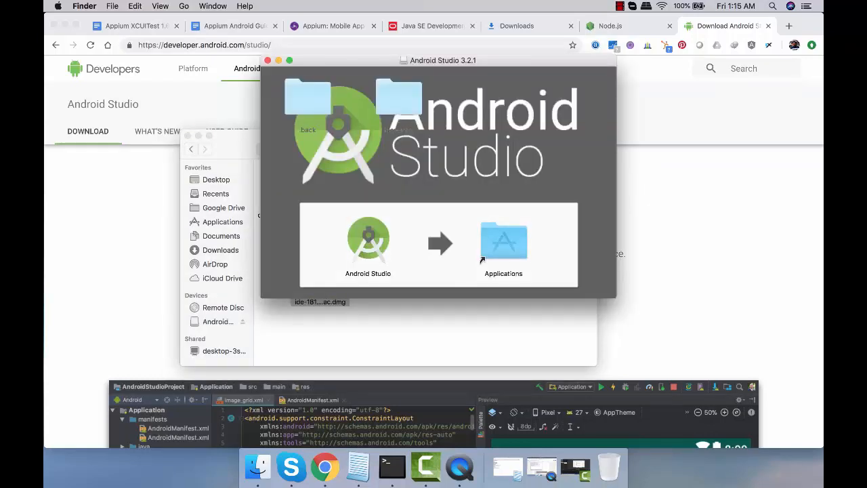
pyautogui.moveTo(368, 240); pyautogui.dragTo(503, 243)
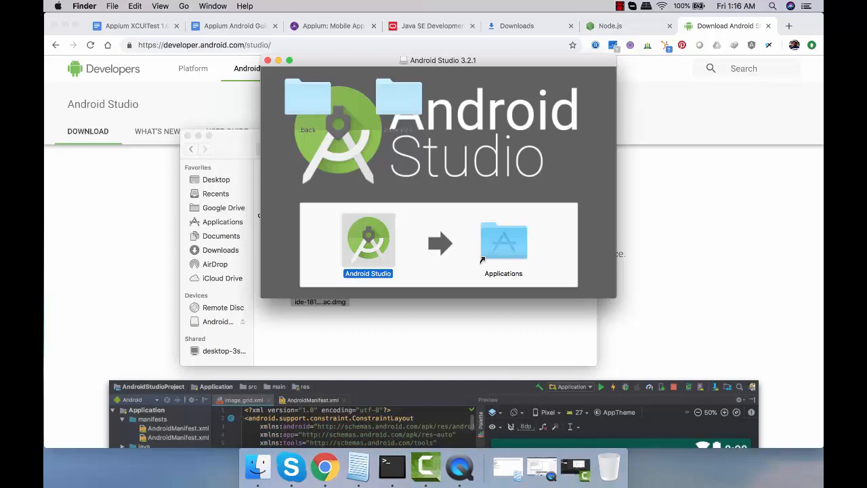
# - Launch Android Studio from Applications and confirm the internet-download warning
pyautogui.click(406, 325)
pyautogui.click(222, 221)
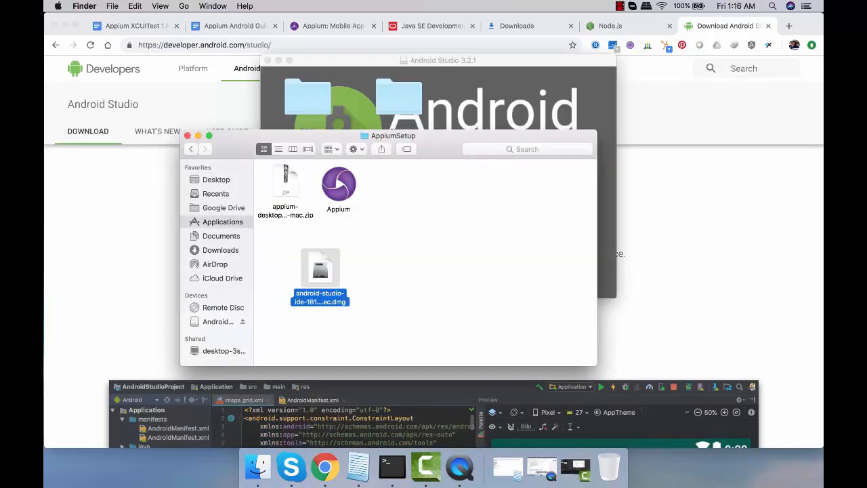
pyautogui.scroll(-5, 427, 271)
pyautogui.scroll(5, 426, 265)
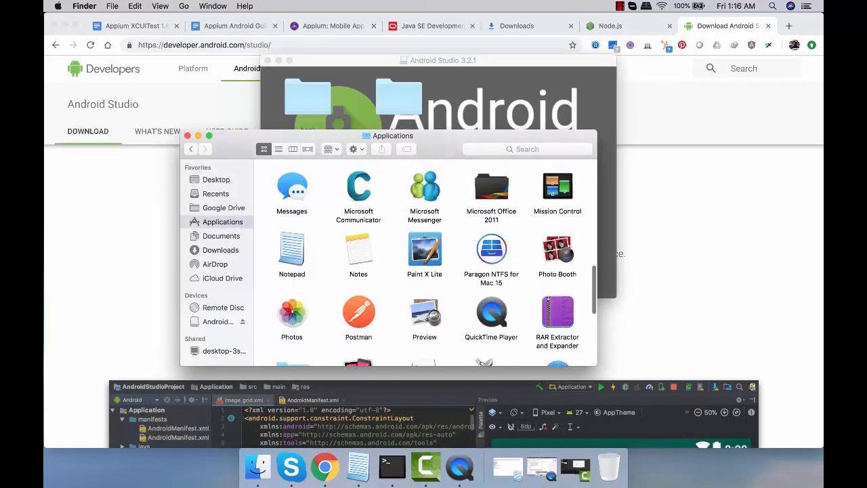
pyautogui.scroll(5, 427, 264)
pyautogui.scroll(5, 426, 264)
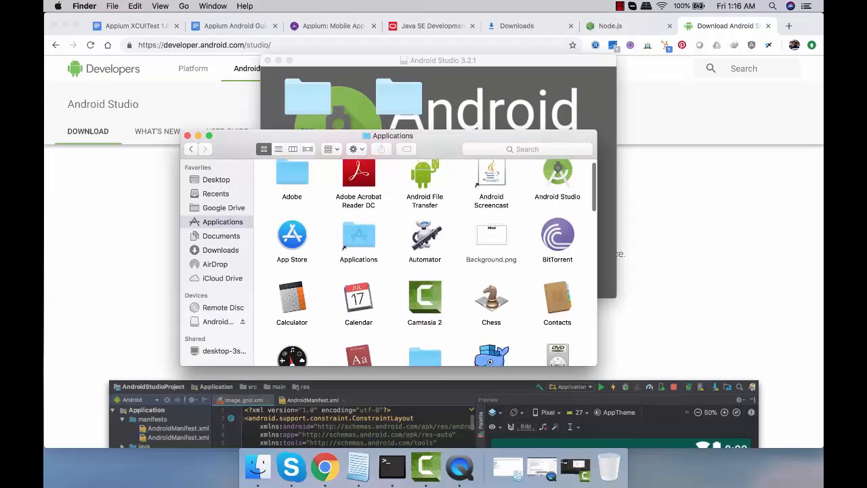
pyautogui.doubleClick(557, 185)
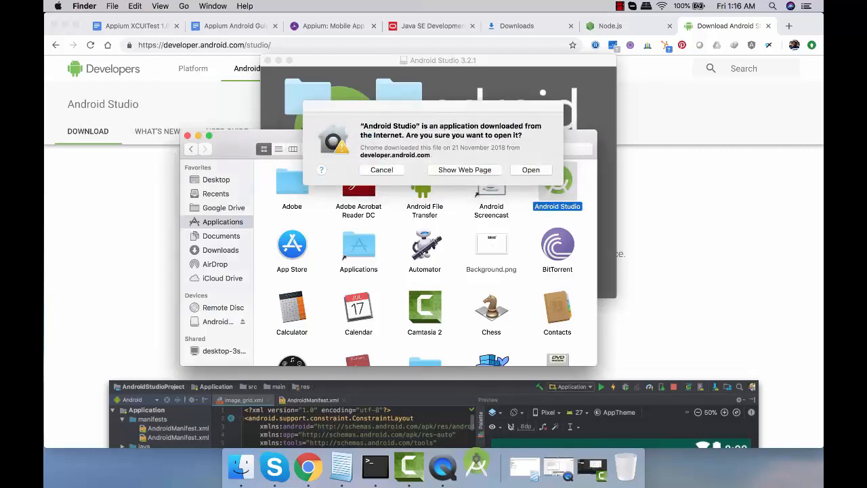
pyautogui.press('Return')
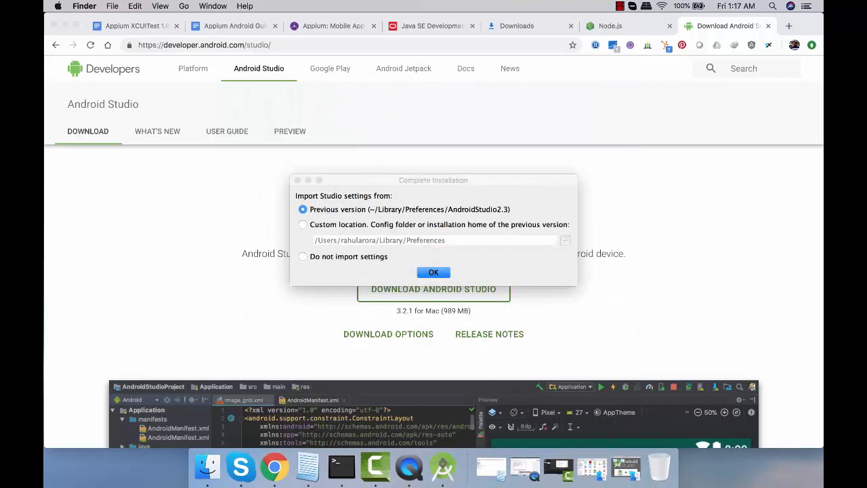
# - Skip settings import, accept Standard install and Light theme, and select the SDK folder path
pyautogui.click(302, 256)
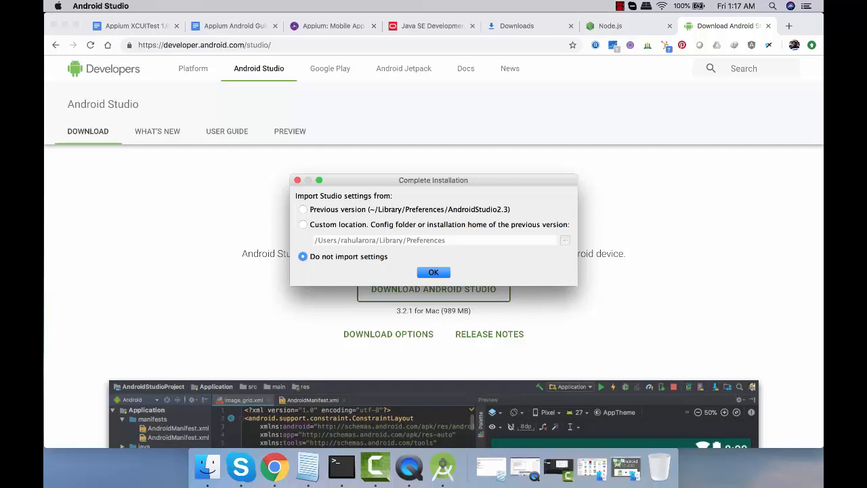
pyautogui.press('Return')
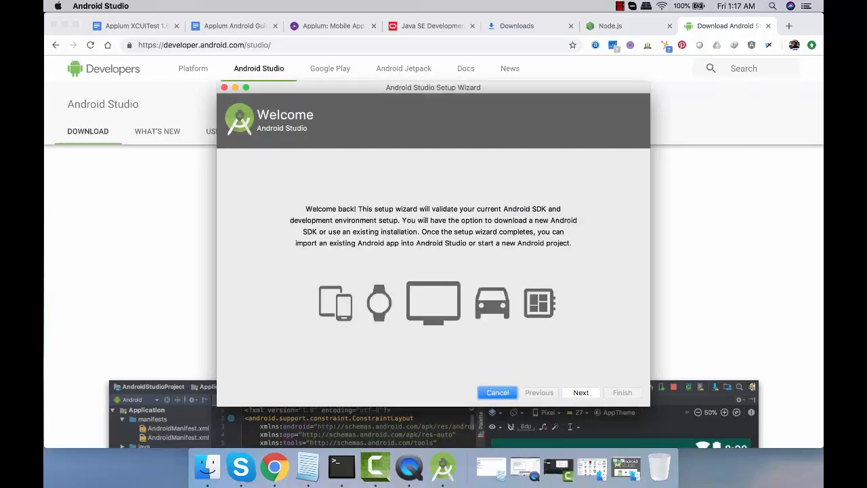
pyautogui.press('Return')
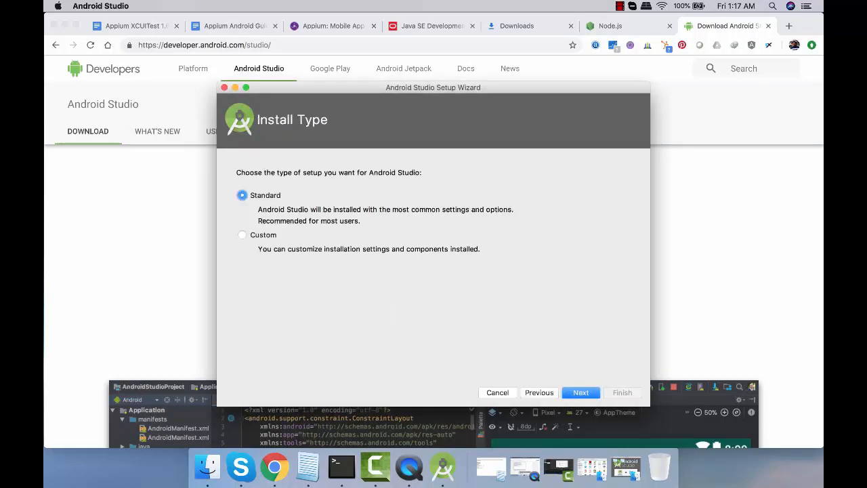
pyautogui.press('Return')
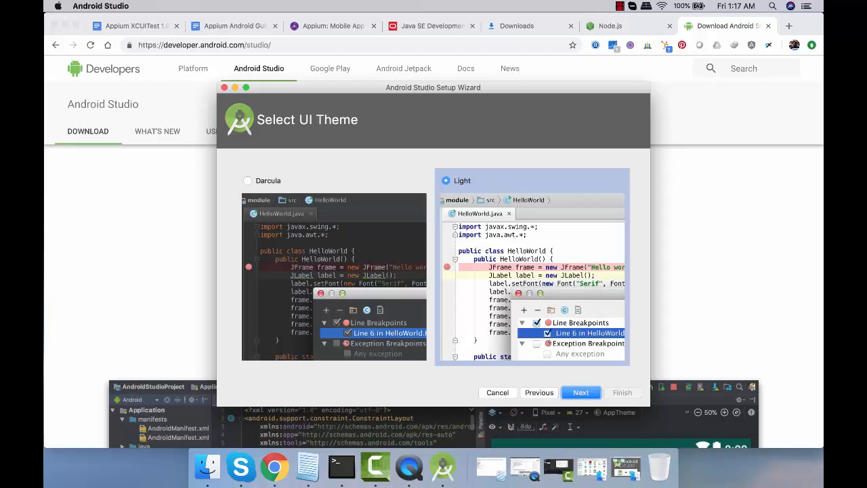
pyautogui.press('Return')
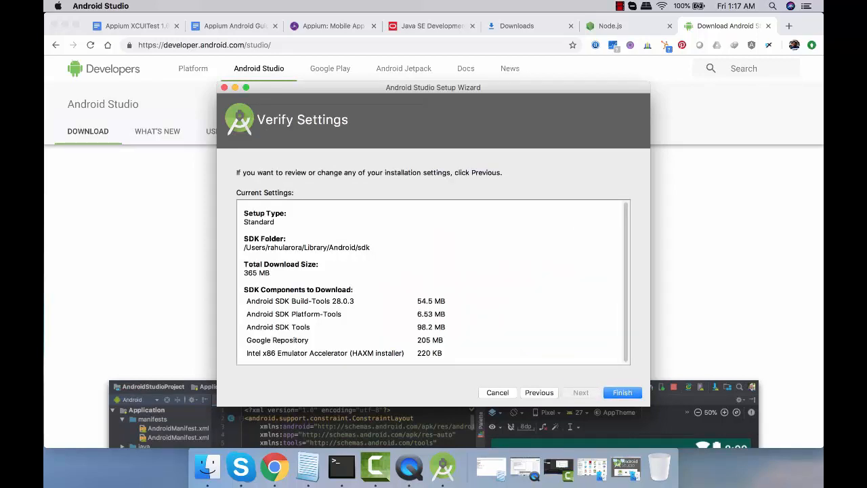
pyautogui.moveTo(243, 247); pyautogui.dragTo(369, 247)
pyautogui.press('super+c')
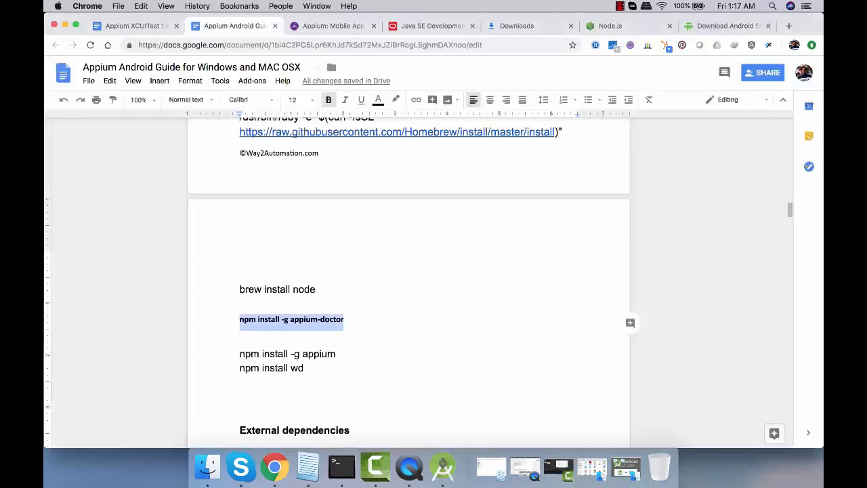
# - Paste the SDK folder path on a new line below the appium-doctor command in the guide
pyautogui.press('Right')
pyautogui.press('Return')
pyautogui.press('super+v')
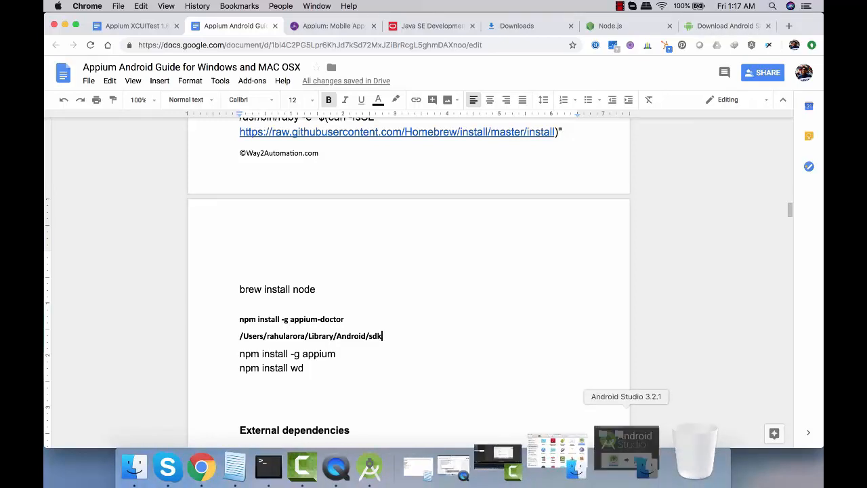
# - Put away the disk image window and bring the setup wizard back to front
pyautogui.click(626, 466)
pyautogui.click(278, 60)
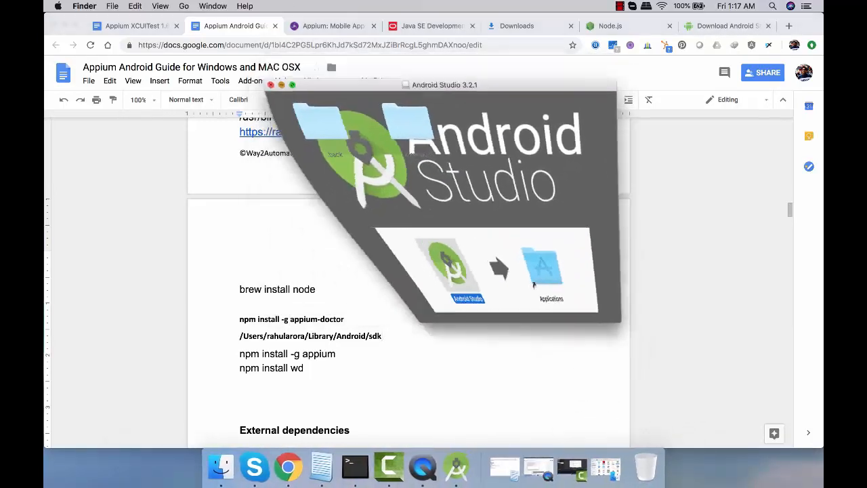
pyautogui.click(444, 464)
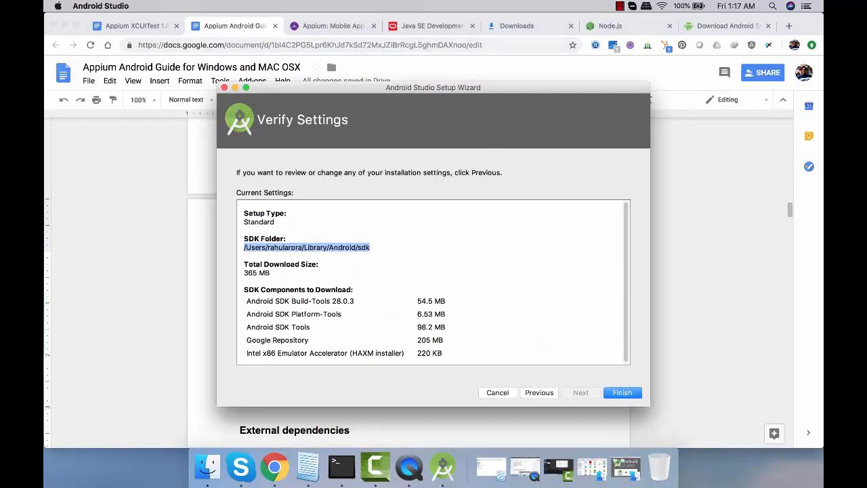
# - Finish the wizard to start downloading SDK components and show the detailed log
pyautogui.press('Return')
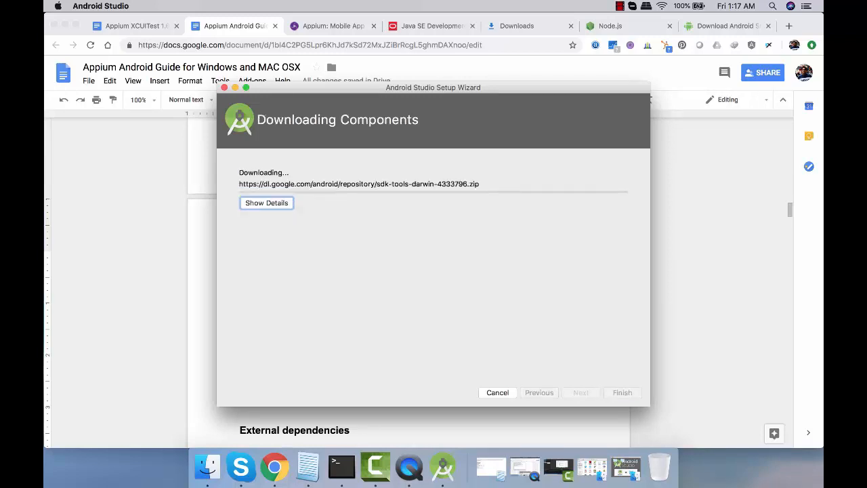
pyautogui.press('Return')
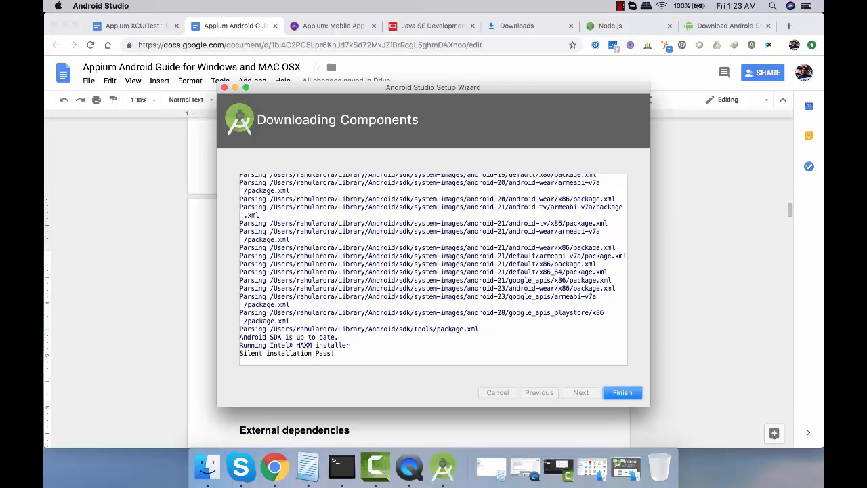
# - Create a new project with the default name and an Empty Activity template
pyautogui.press('Return')
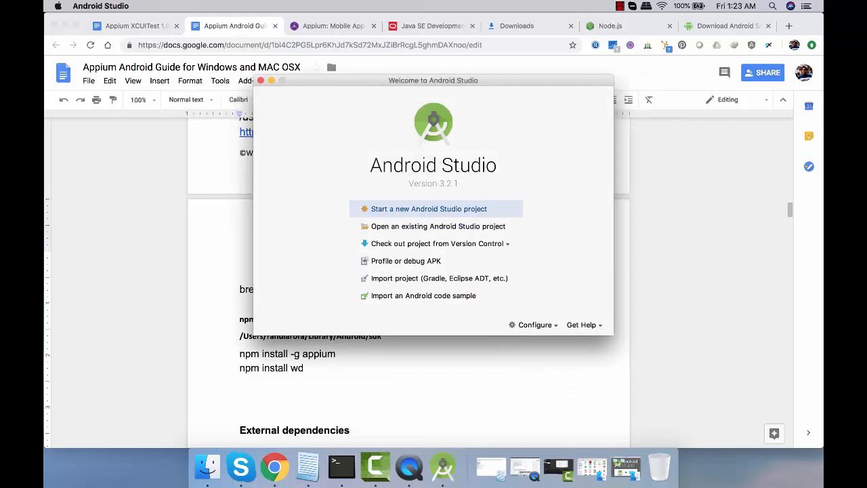
pyautogui.press('Return')
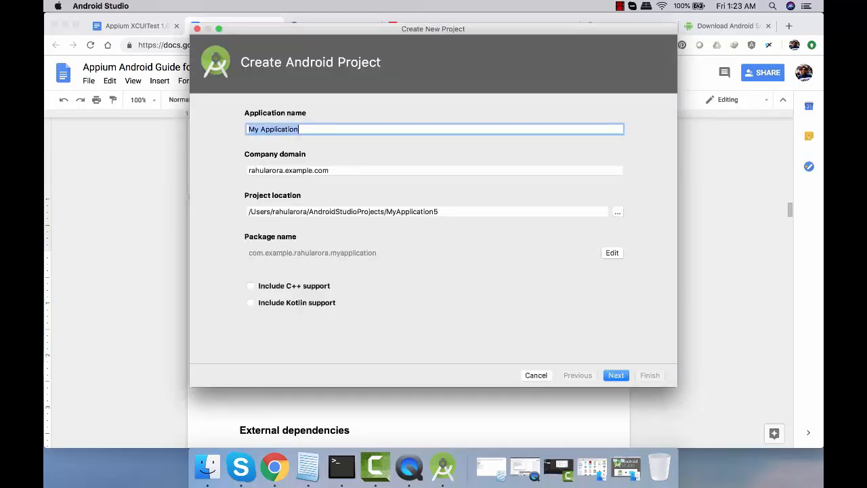
pyautogui.press('Return')
pyautogui.press('Return')
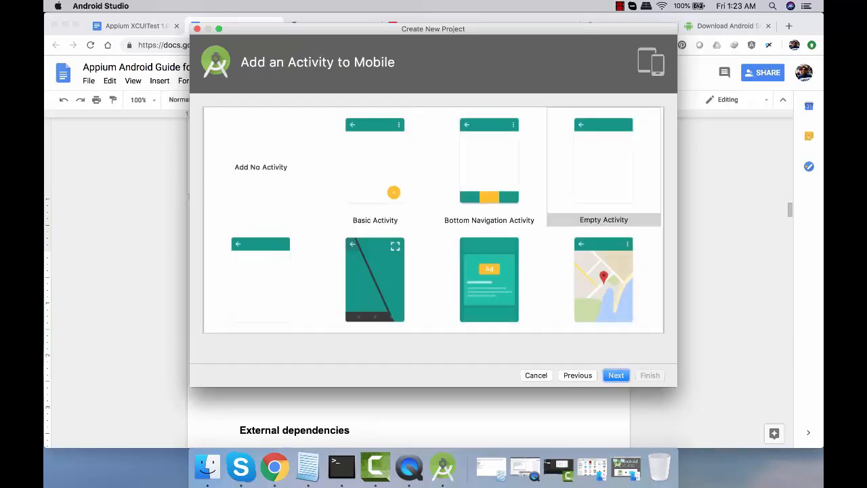
pyautogui.press('Return')
pyautogui.press('Return')
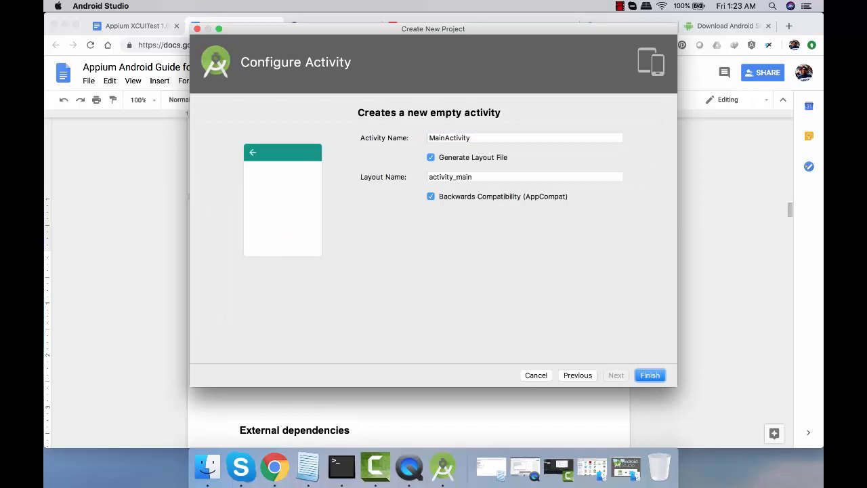
pyautogui.press('Return')
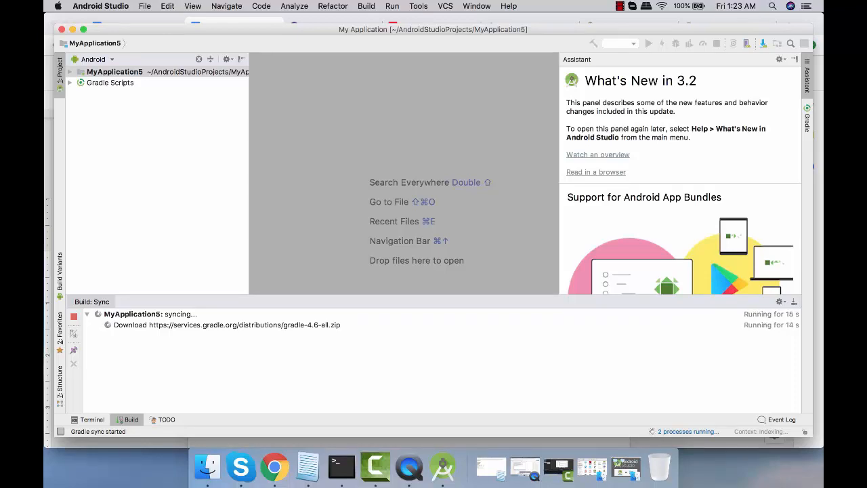
# - Browse the Tools menu looking for the emulator device manager without choosing a command
pyautogui.click(391, 6)
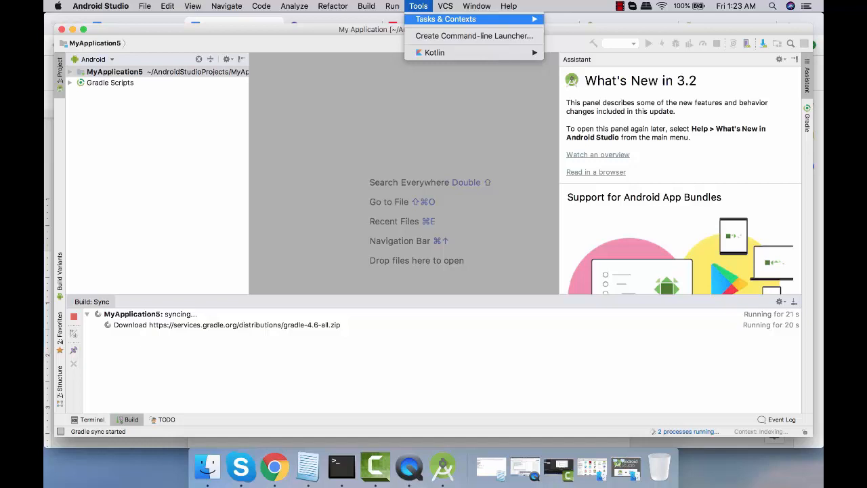
pyautogui.press('Escape')
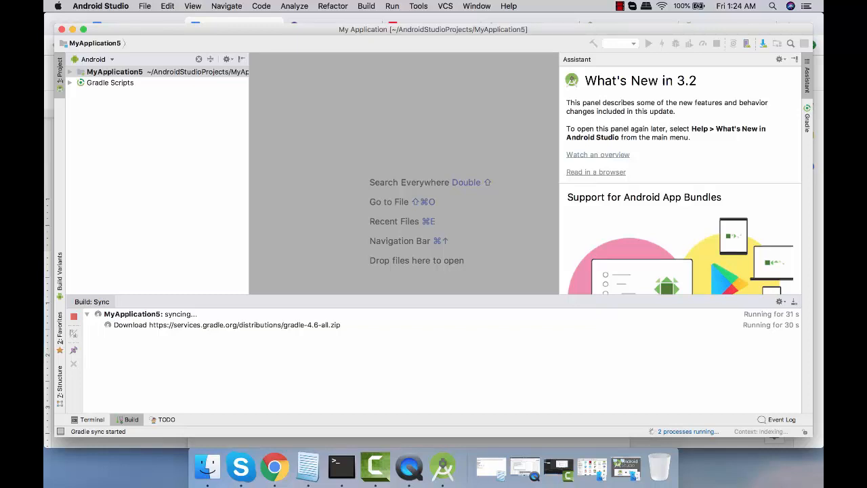
pyautogui.click(417, 5)
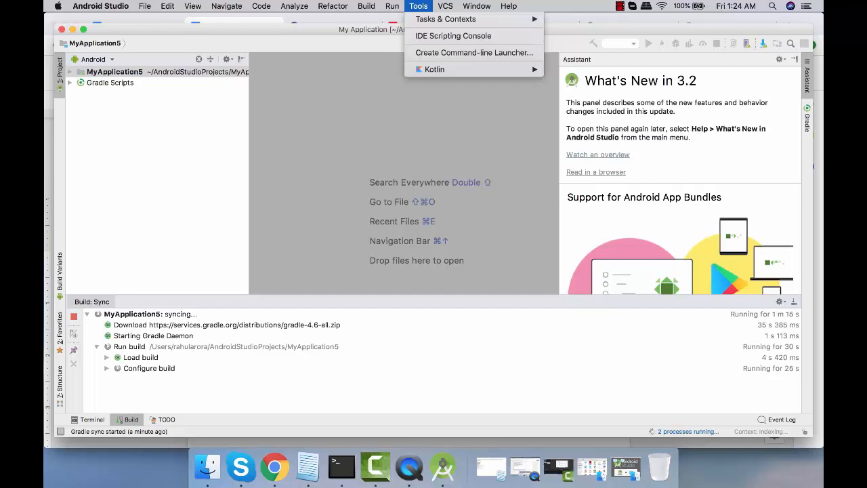
pyautogui.press('Escape')
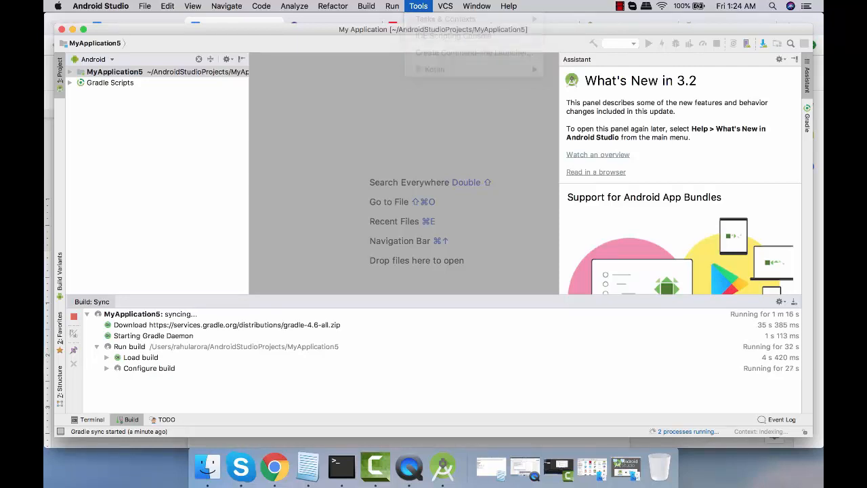
pyautogui.click(417, 6)
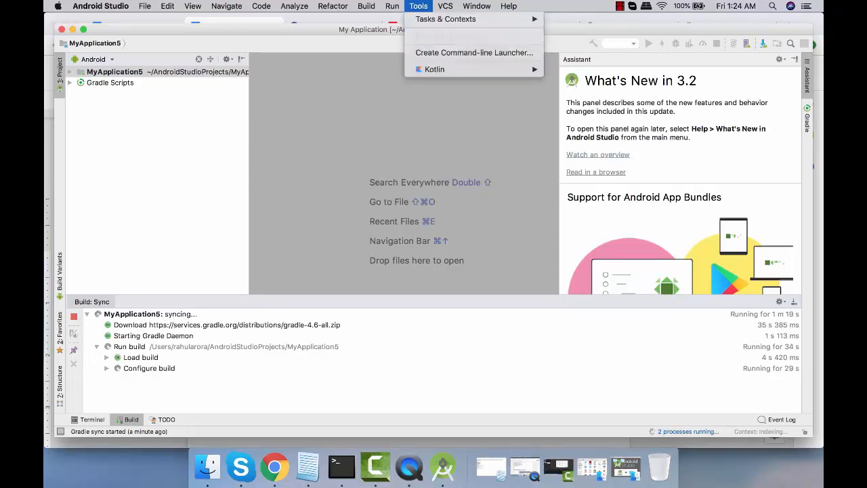
pyautogui.press('Escape')
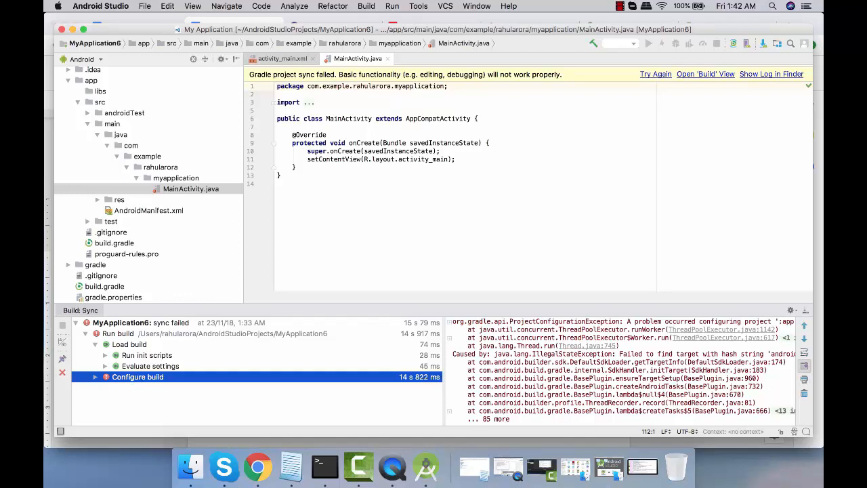
# - Dismiss the Tools menu and bring up the Android SDK platforms settings page
pyautogui.click(418, 5)
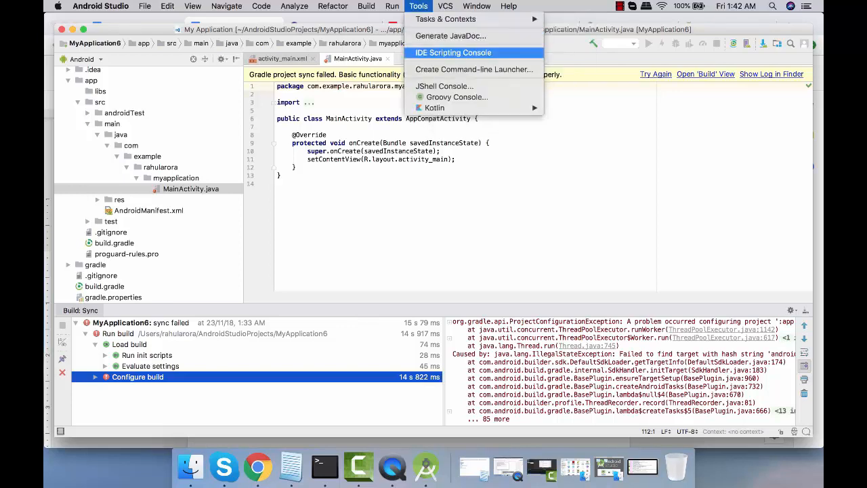
pyautogui.click(453, 52)
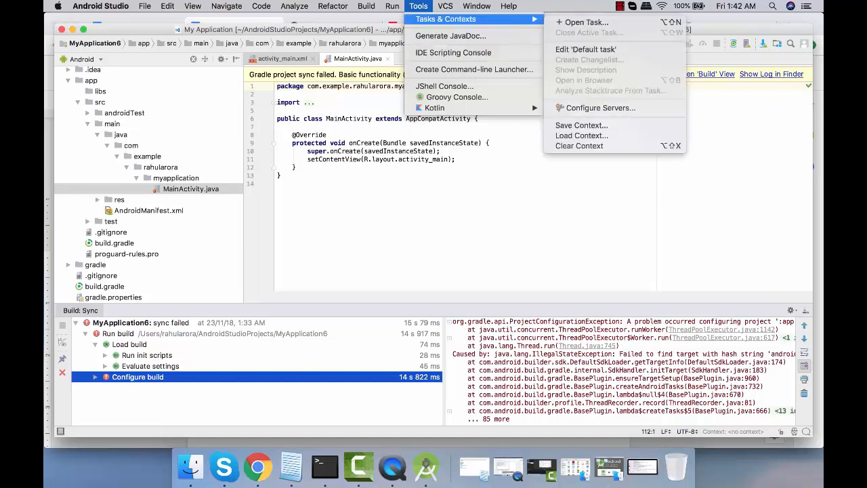
pyautogui.press('Escape')
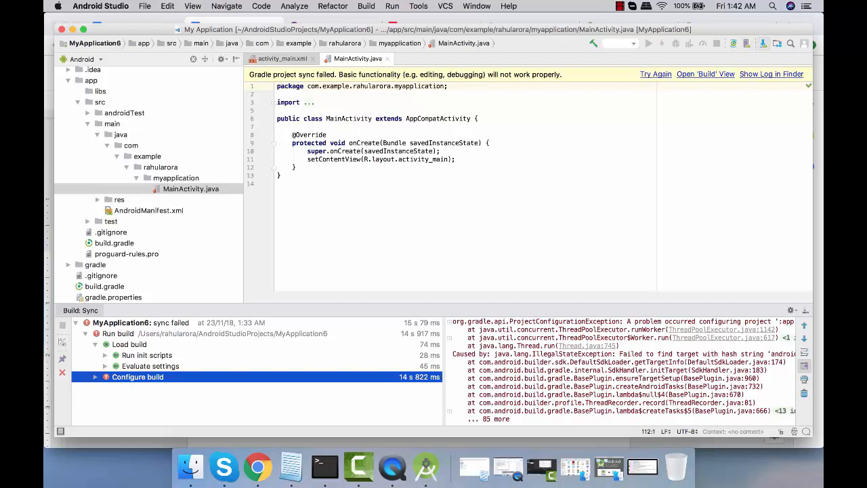
pyautogui.click(763, 43)
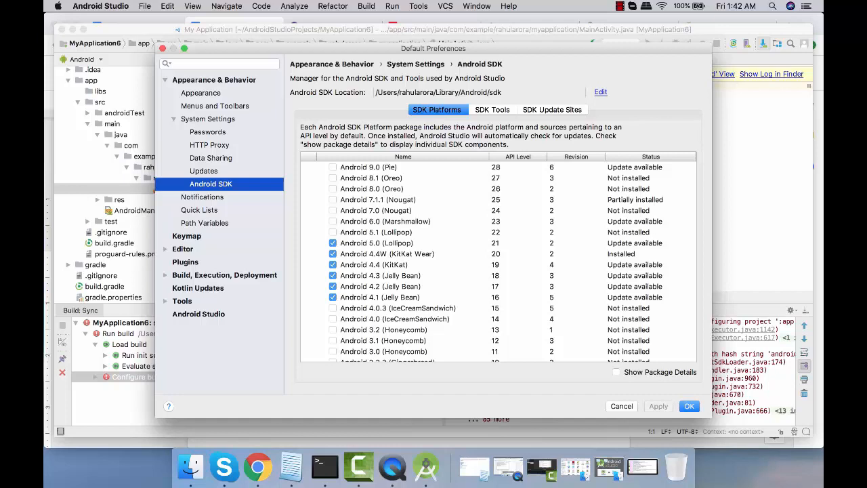
# - Mark Android 8.1 (Oreo) API 27 for installation, apply, and finish the component install
pyautogui.press('Up')
pyautogui.press('space')
pyautogui.press('Down')
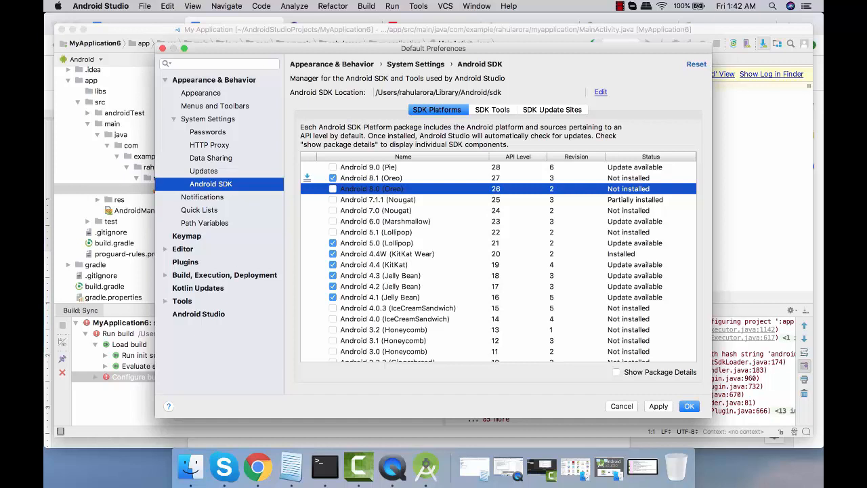
pyautogui.press('Up')
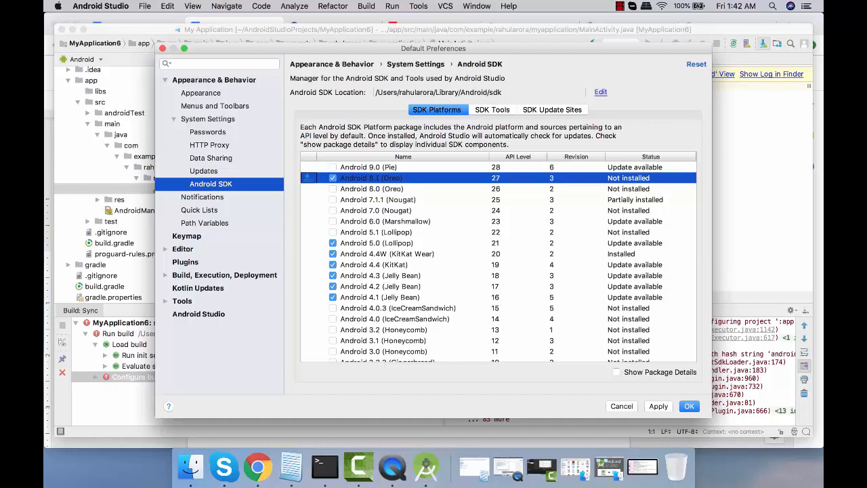
pyautogui.click(658, 406)
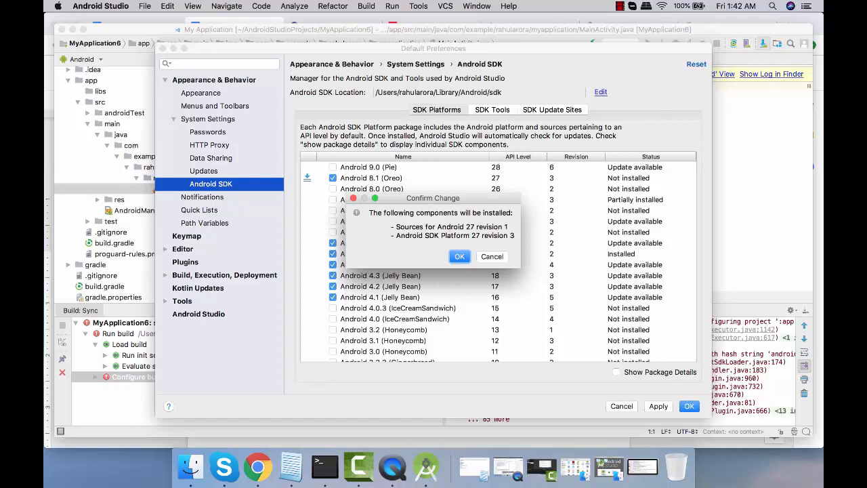
pyautogui.press('Return')
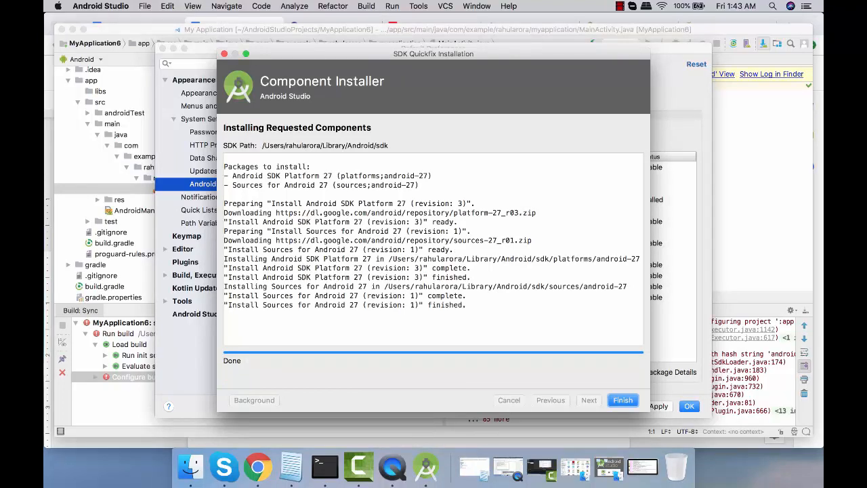
pyautogui.press('Return')
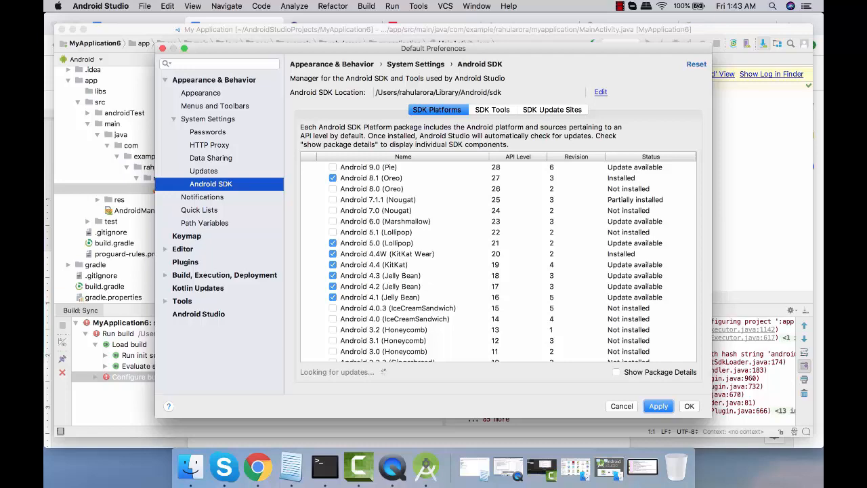
# - Close SDK settings and start creating a new virtual device in AVD Manager
pyautogui.click(688, 406)
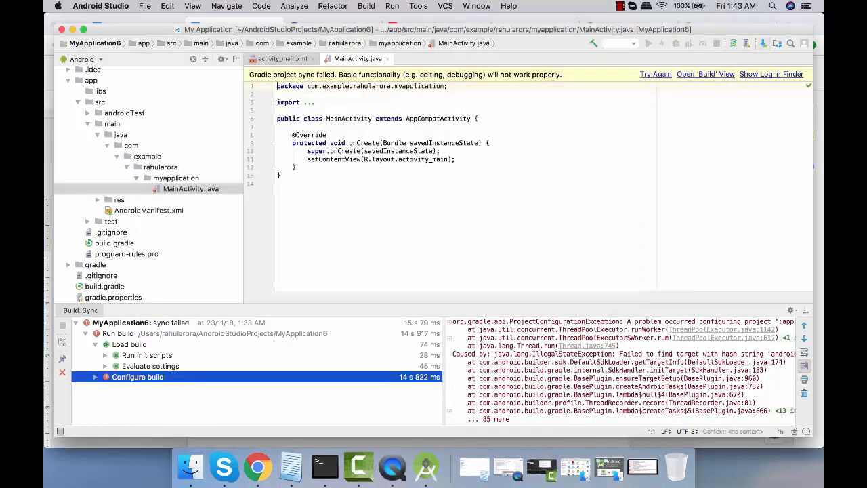
pyautogui.click(747, 43)
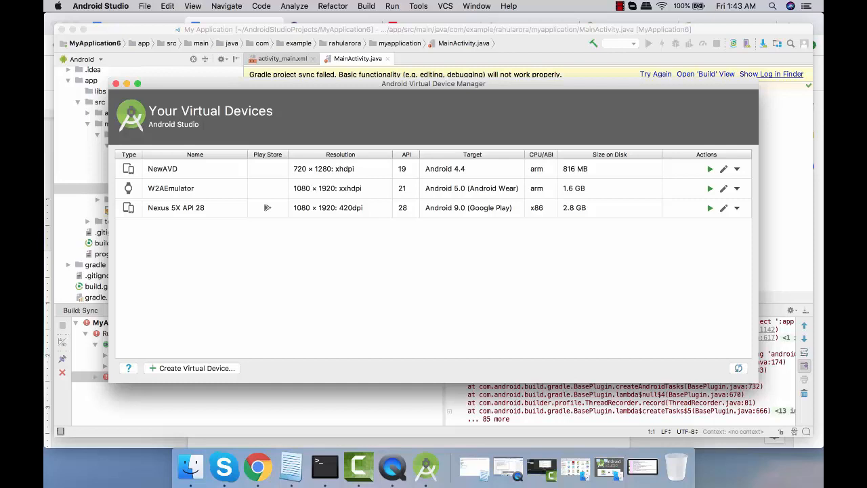
pyautogui.click(196, 368)
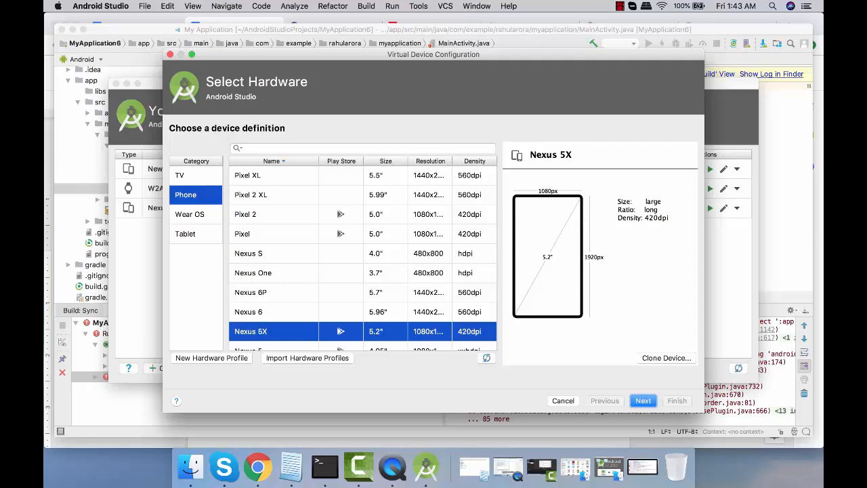
# - Choose Nexus 6 as the phone hardware and proceed to system image selection
pyautogui.press('Up')
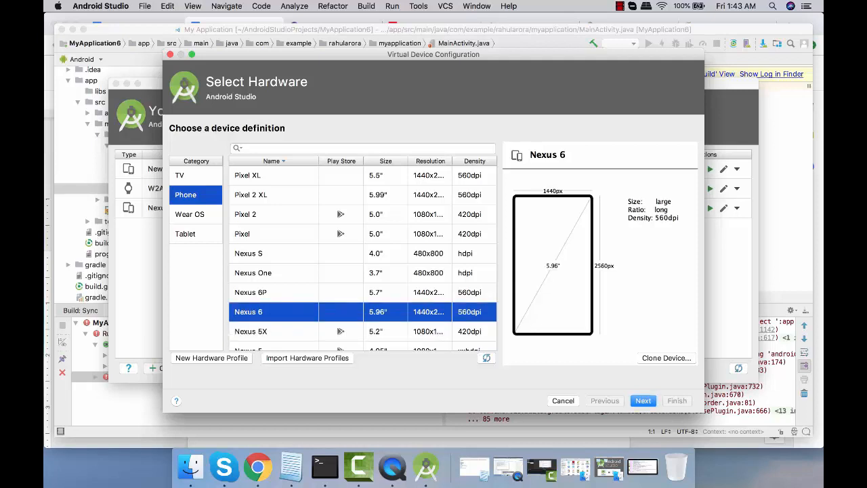
pyautogui.press('Home')
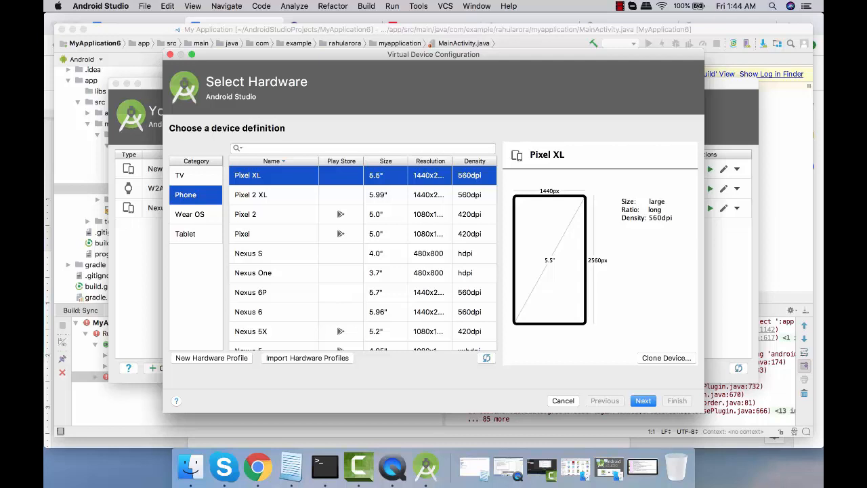
pyautogui.scroll(-3, 362, 258)
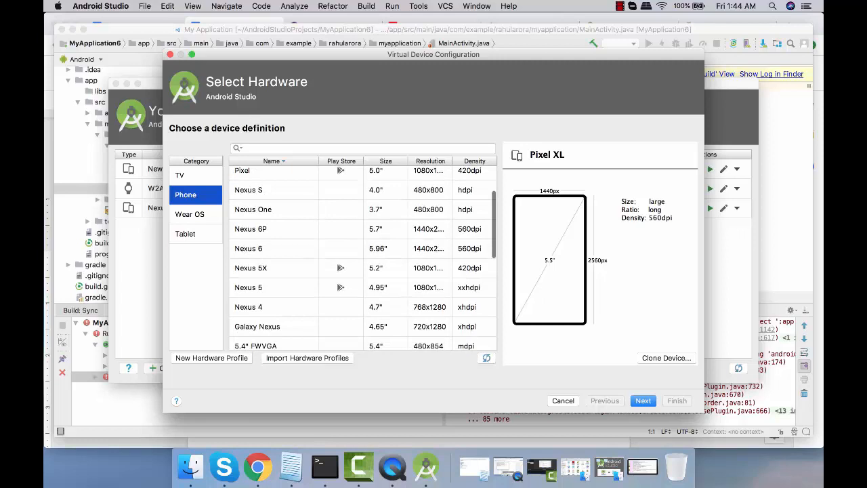
pyautogui.click(443, 248)
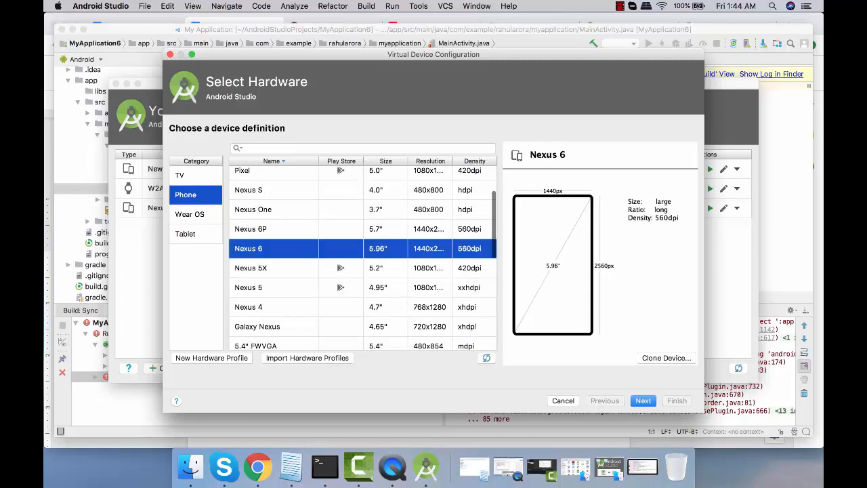
pyautogui.click(643, 400)
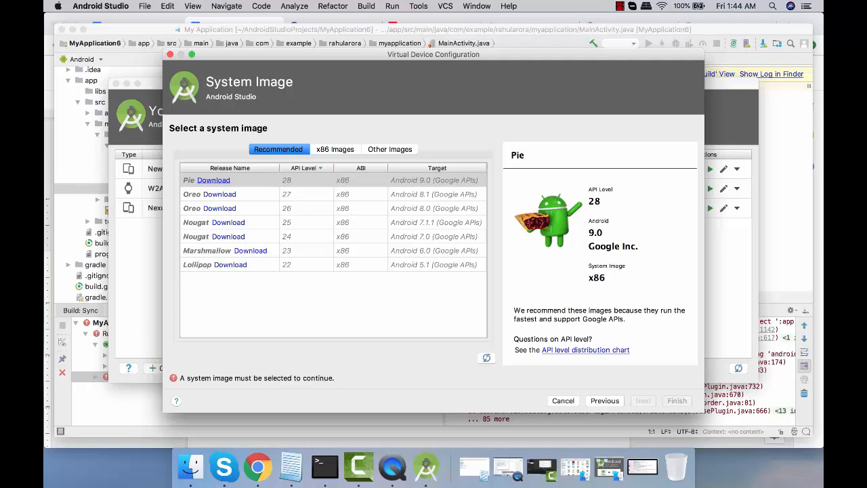
# - Start the API 27 Google APIs Intel x86 Atom image download, then return to Terminal
pyautogui.click(335, 149)
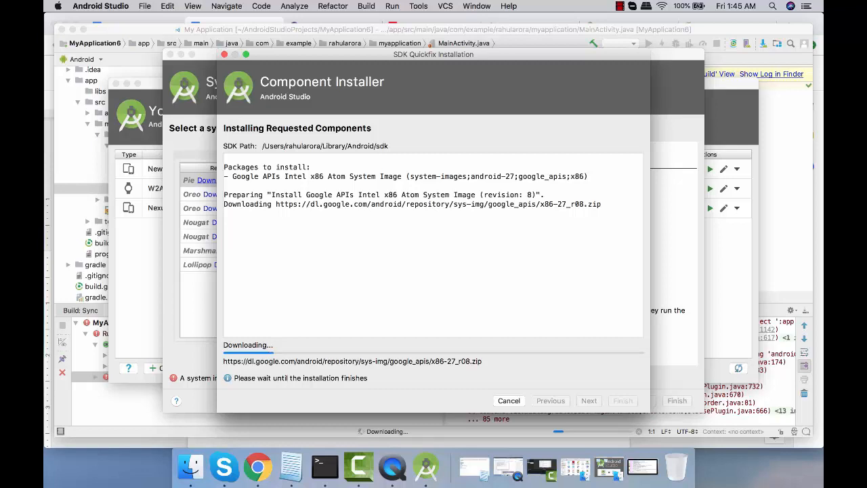
pyautogui.click(323, 466)
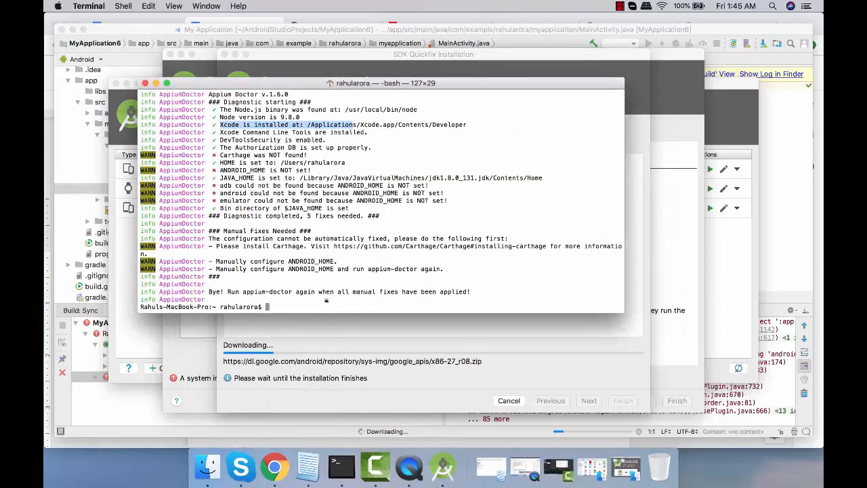
pyautogui.write('adb devices')
# - Run adb devices in Terminal; adb is reported as command not found
pyautogui.press('Return')
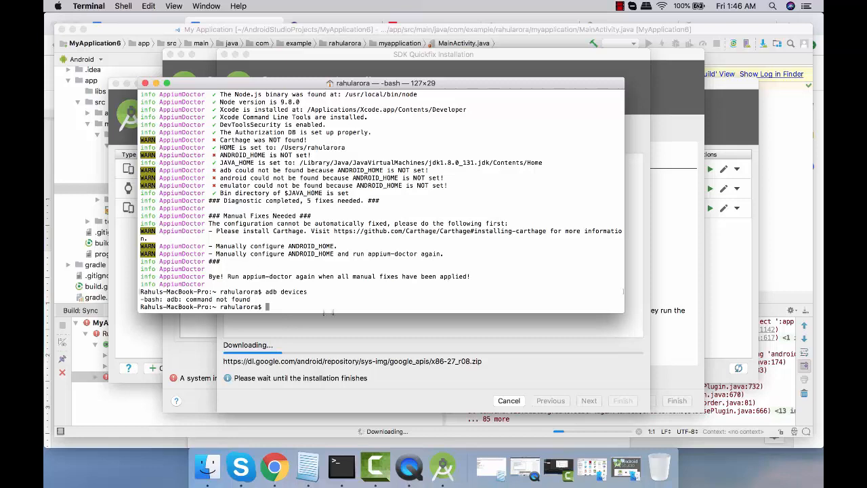
# - Copy the Android sdk path from the Appium Android Guide document
pyautogui.click(274, 466)
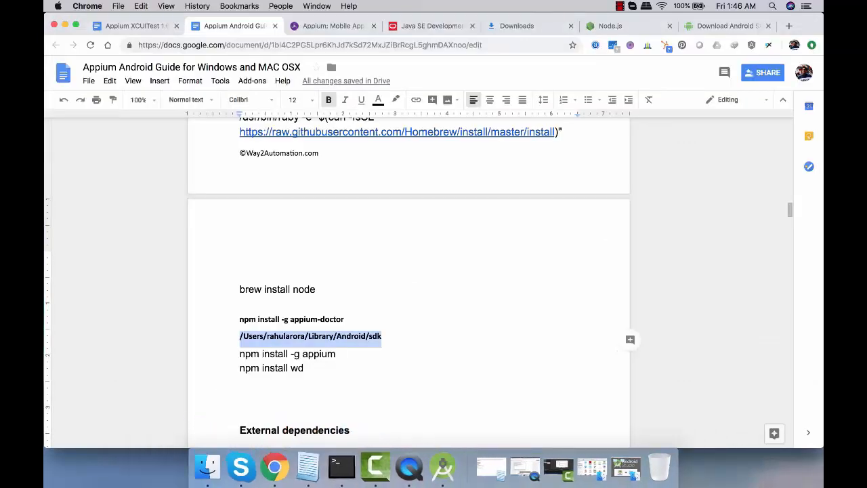
pyautogui.click(345, 319)
pyautogui.moveTo(382, 336); pyautogui.dragTo(239, 336)
pyautogui.press('super+c')
# - Open the sdk folder in Finder via Spotlight using the pasted path, then return to Terminal
pyautogui.press('super+space')
pyautogui.press('super+v')
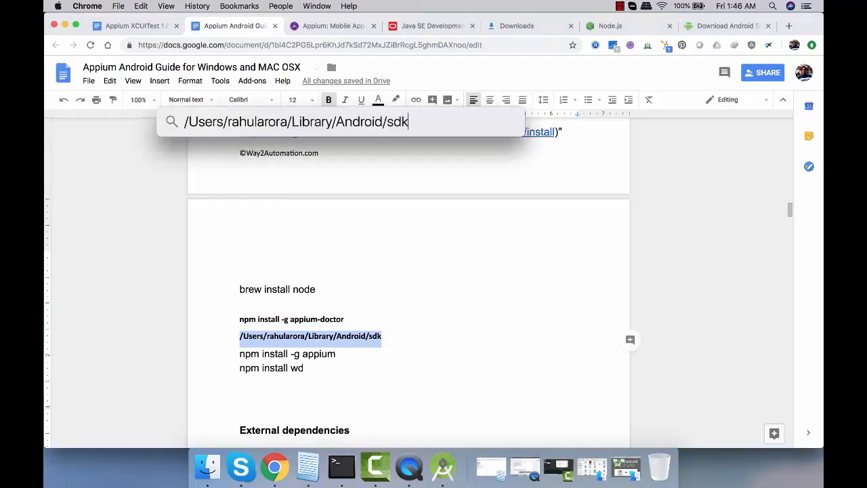
pyautogui.press('Return')
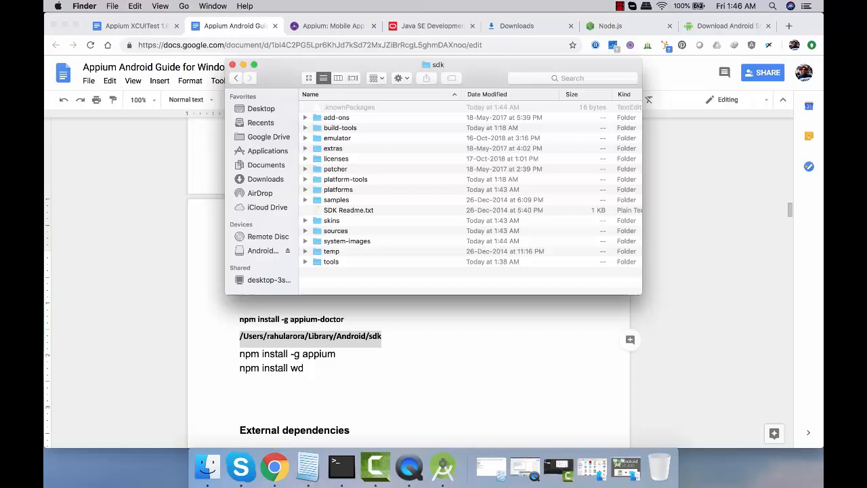
pyautogui.click(335, 466)
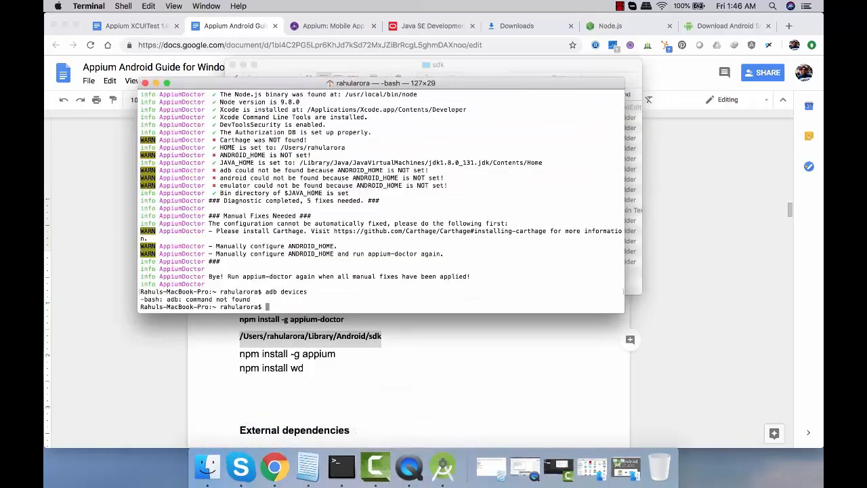
pyautogui.write('open .bash_pro')
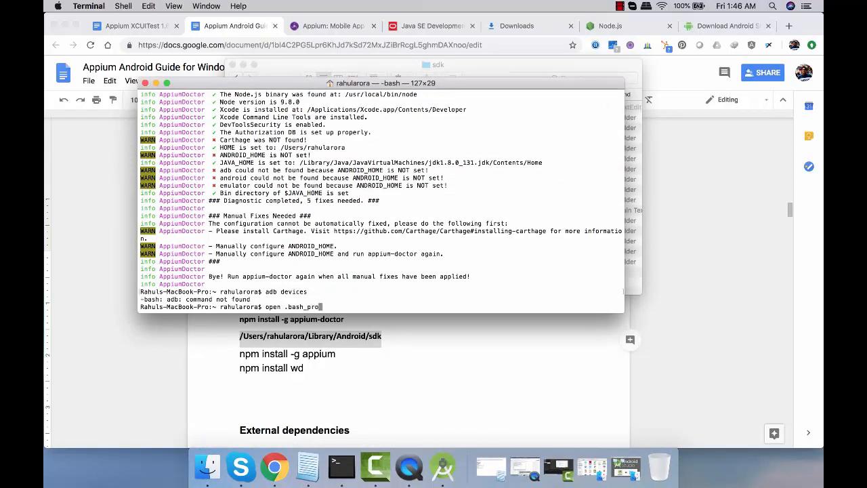
pyautogui.write('file')
# - Run 'open .bash_profile' to edit the profile in TextEdit
pyautogui.press('Return')
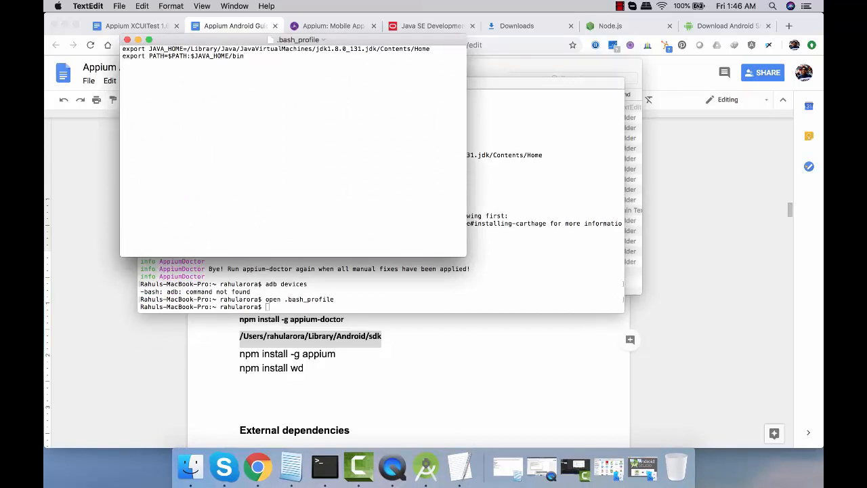
# - Add an ANDROID_HOME export pointing to the pasted Android sdk path, with tools and platform-tools on PATH
pyautogui.press('Return')
pyautogui.write('ex')
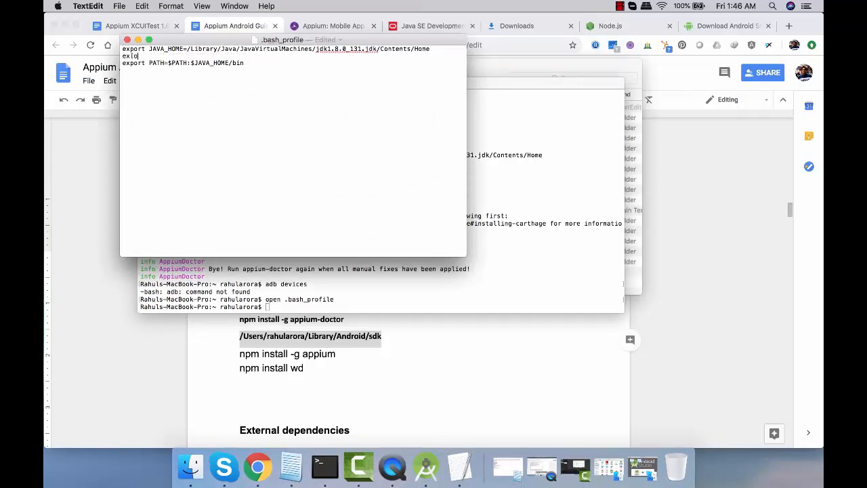
pyautogui.write('port ')
pyautogui.write('AND')
pyautogui.write('ROID_HOME=')
pyautogui.press('super+v')
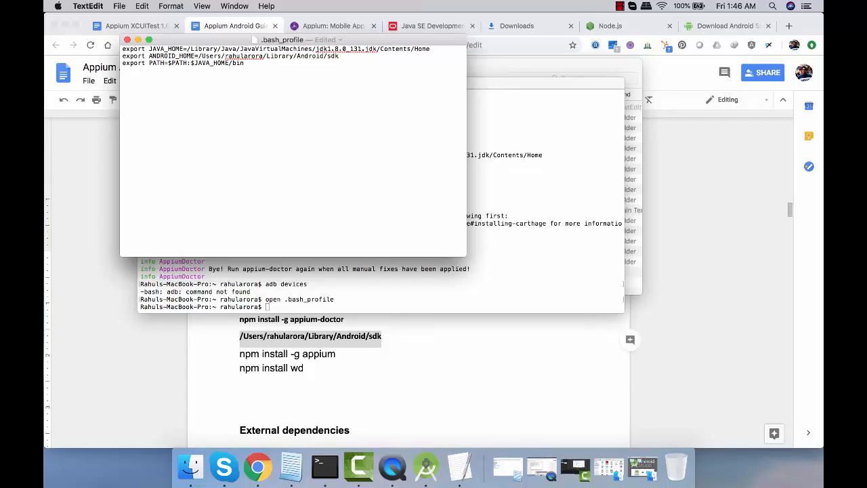
pyautogui.write(':')
pyautogui.write('$ANDROI')
pyautogui.write('D')
pyautogui.write('_HOME')
pyautogui.write('/tools')
pyautogui.write(':')
pyautogui.write('$')
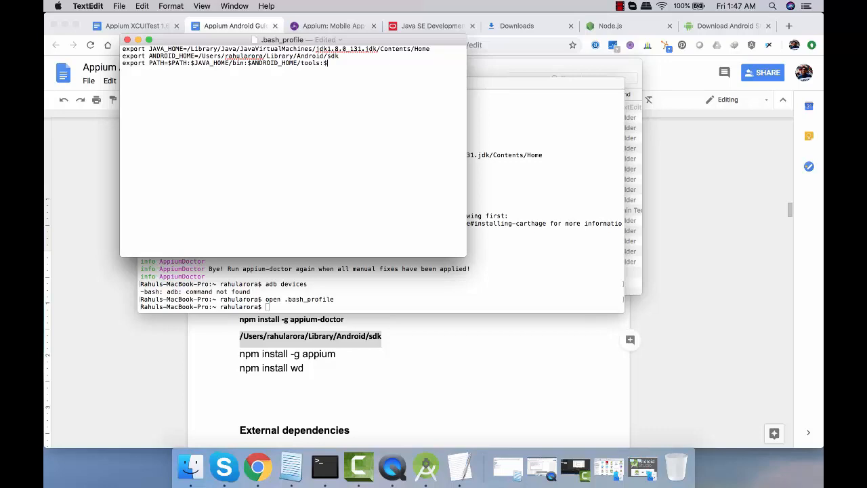
pyautogui.write('ANDROID_HO')
pyautogui.write('ME')
pyautogui.write('/plat')
pyautogui.write('form')
pyautogui.write('-tools')
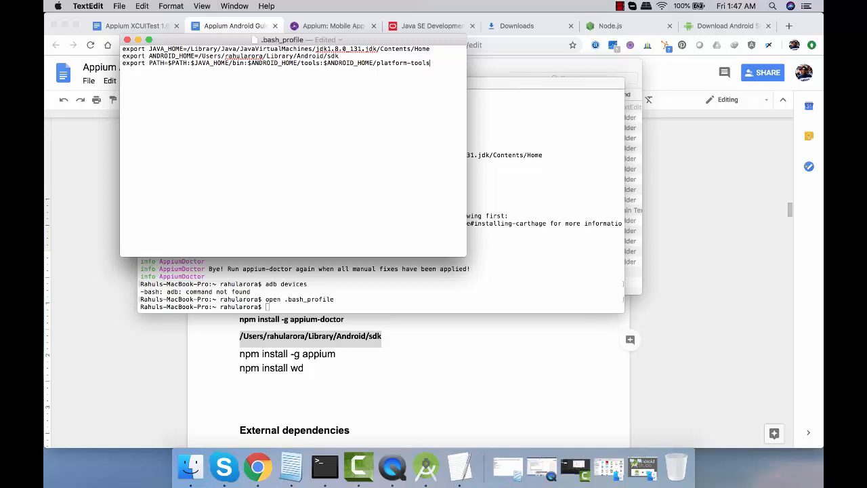
# - Save and close .bash_profile, then exit the Terminal session
pyautogui.press('super+s')
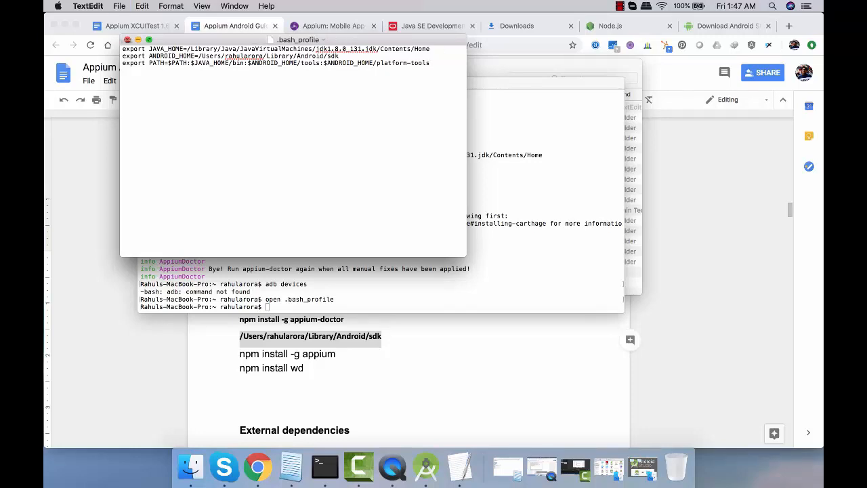
pyautogui.click(127, 40)
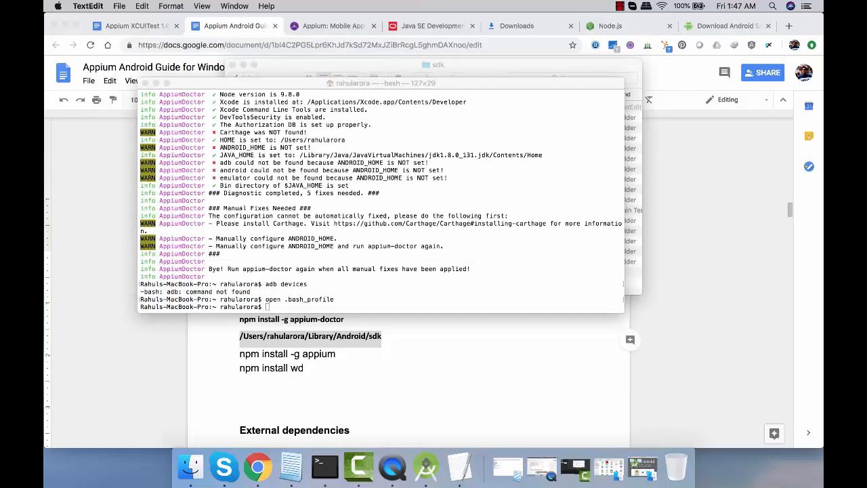
pyautogui.write('exit')
pyautogui.press('Return')
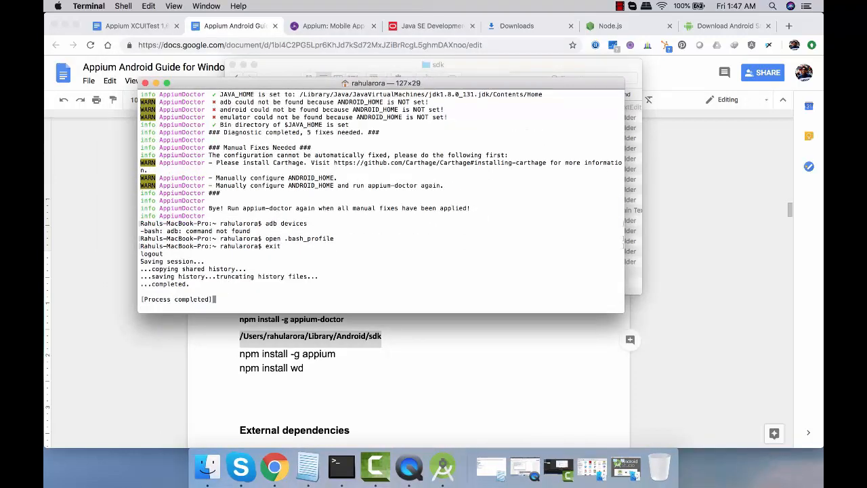
# - Relaunch a fresh Terminal via Spotlight and run adb devices
pyautogui.press('super+w')
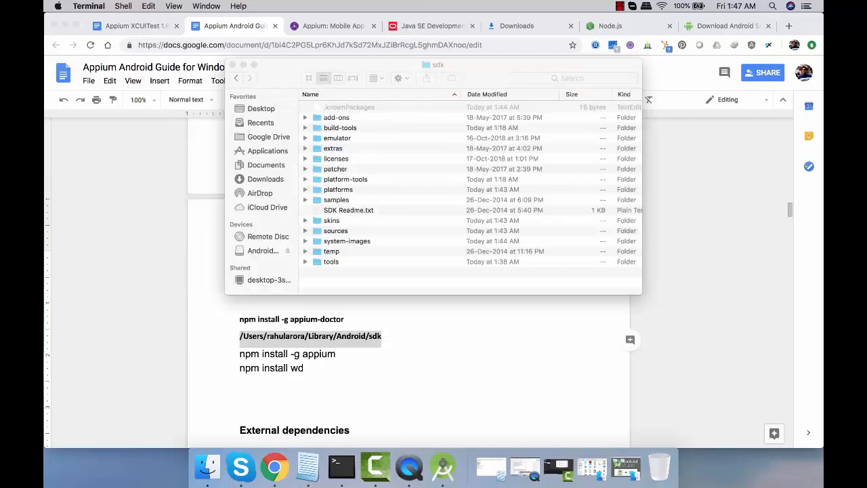
pyautogui.press('super+space')
pyautogui.write('terminal')
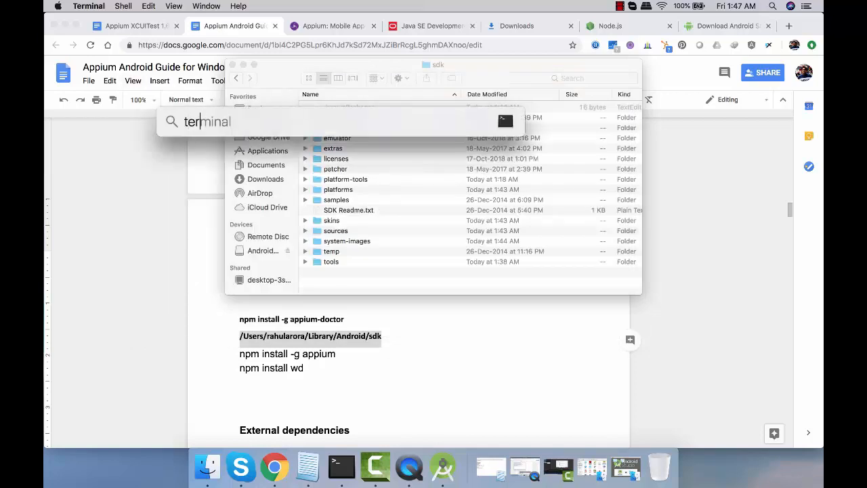
pyautogui.press('Return')
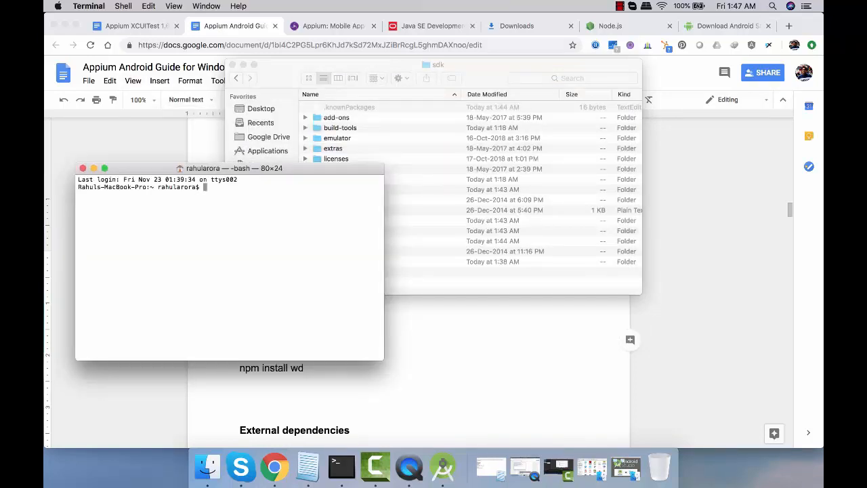
pyautogui.write('adb devices')
pyautogui.press('Return')
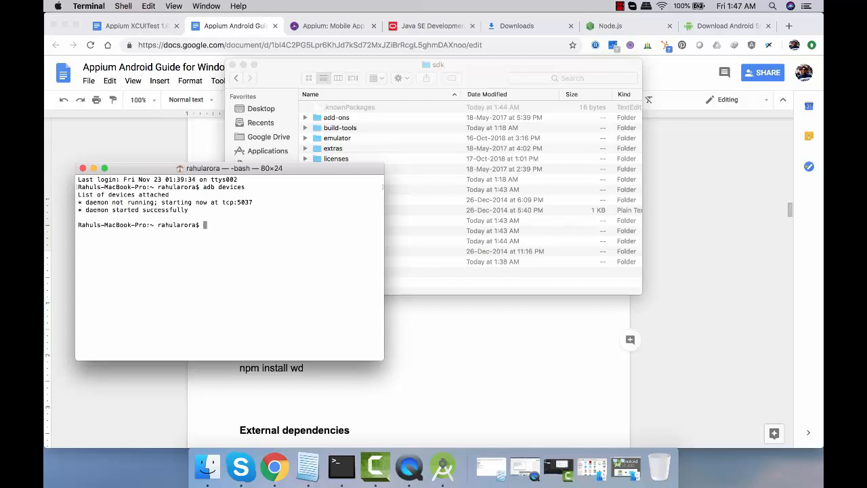
pyautogui.write('appium-')
pyautogui.write('doc')
# - Run appium-doctor confirming ANDROID_HOME, adb and emulator are found, then return to the guide
pyautogui.press('BackSpace')
pyautogui.write('ctor')
pyautogui.press('Return')
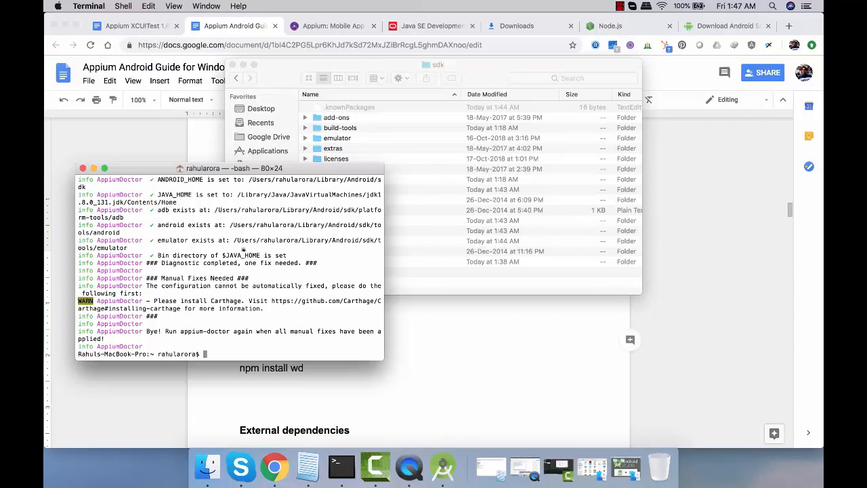
pyautogui.scroll(4, 196, 240)
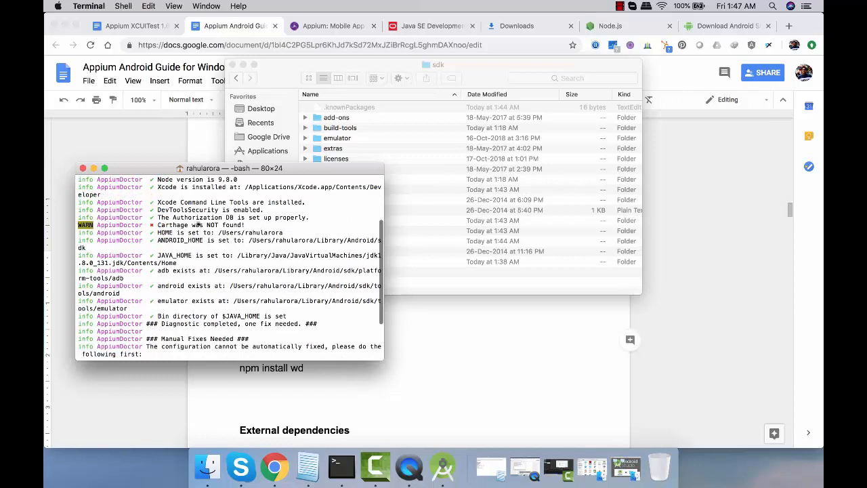
pyautogui.scroll(3, 196, 223)
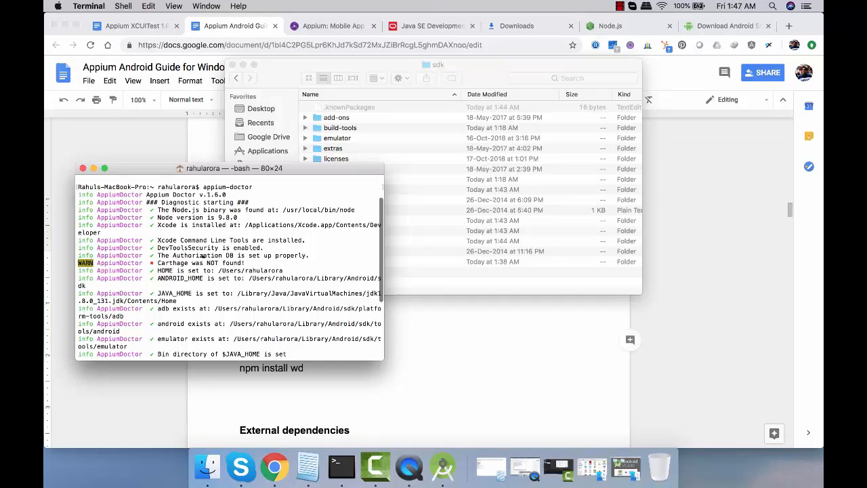
pyautogui.press('super+Tab')
pyautogui.scroll(-5, 406, 271)
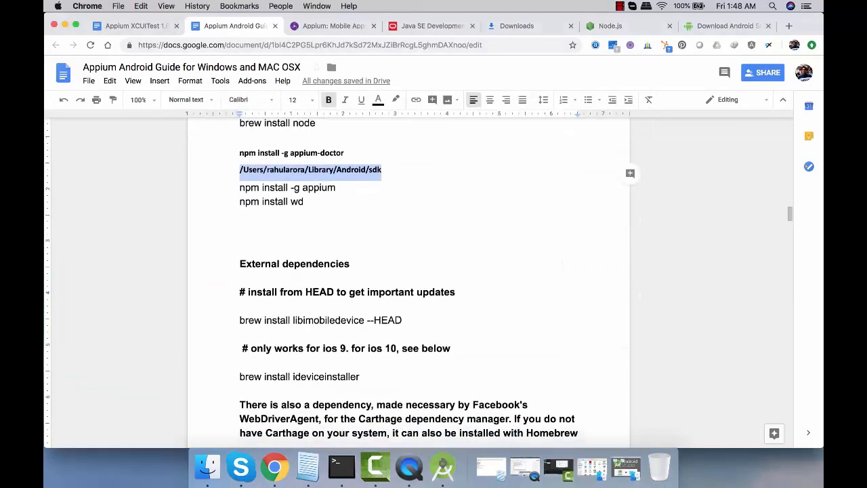
pyautogui.scroll(-3, 407, 271)
pyautogui.scroll(-3, 406, 271)
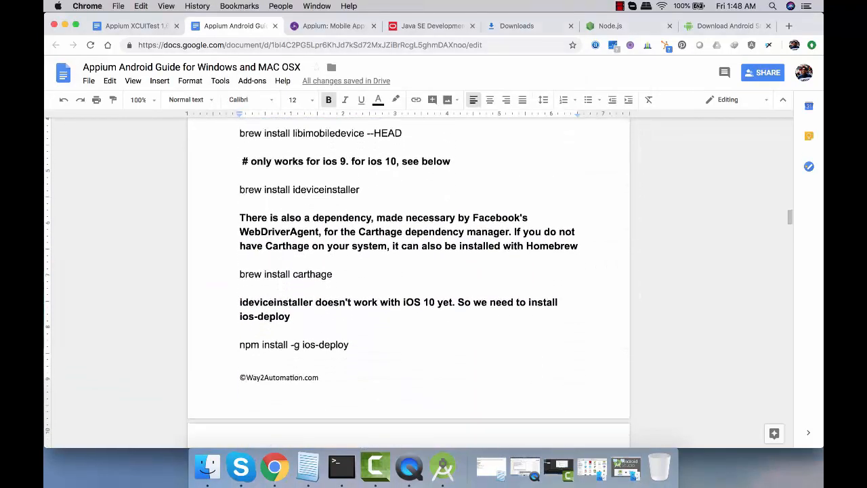
pyautogui.scroll(4, 406, 271)
pyautogui.scroll(1, 406, 271)
pyautogui.scroll(-2, 407, 271)
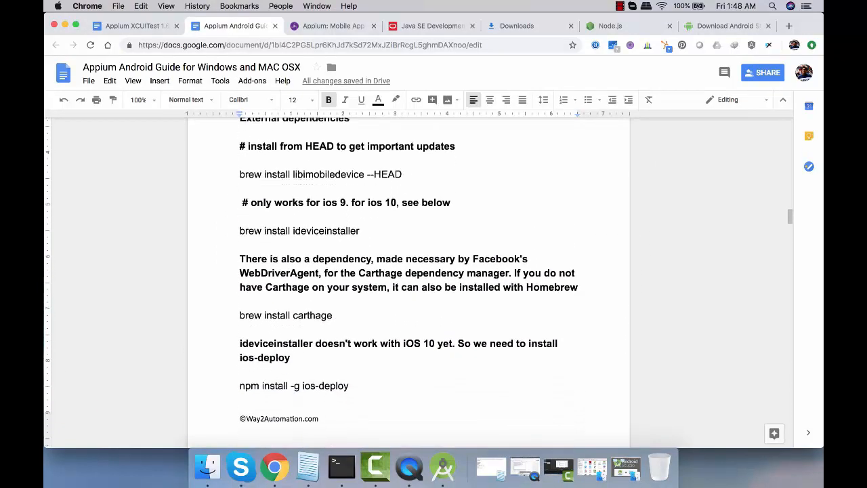
pyautogui.scroll(-2, 406, 271)
pyautogui.scroll(3, 406, 271)
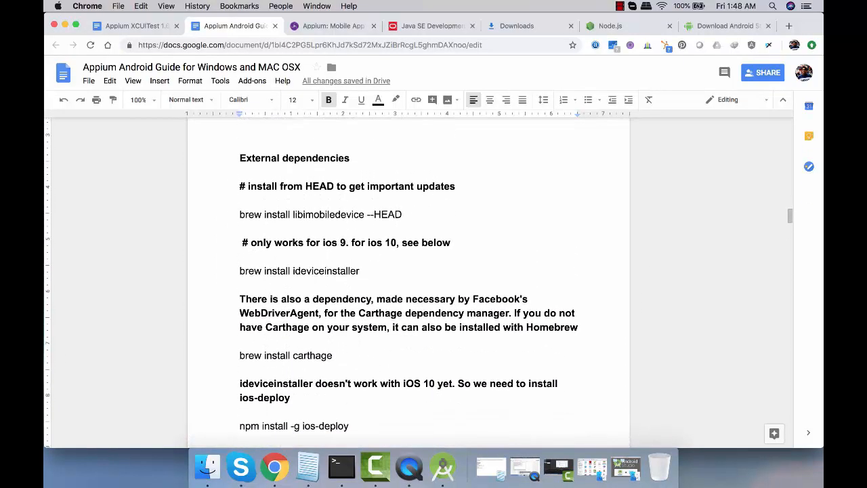
pyautogui.scroll(3, 406, 271)
pyautogui.scroll(3, 406, 270)
pyautogui.scroll(2, 406, 271)
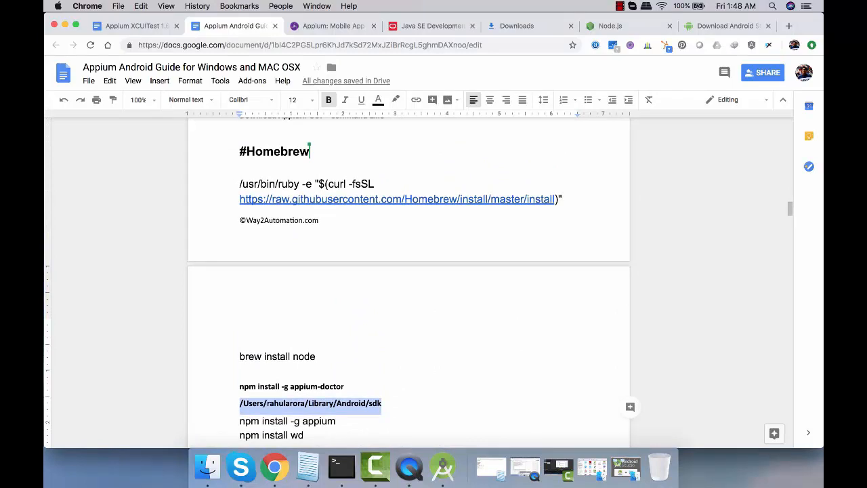
pyautogui.click(341, 466)
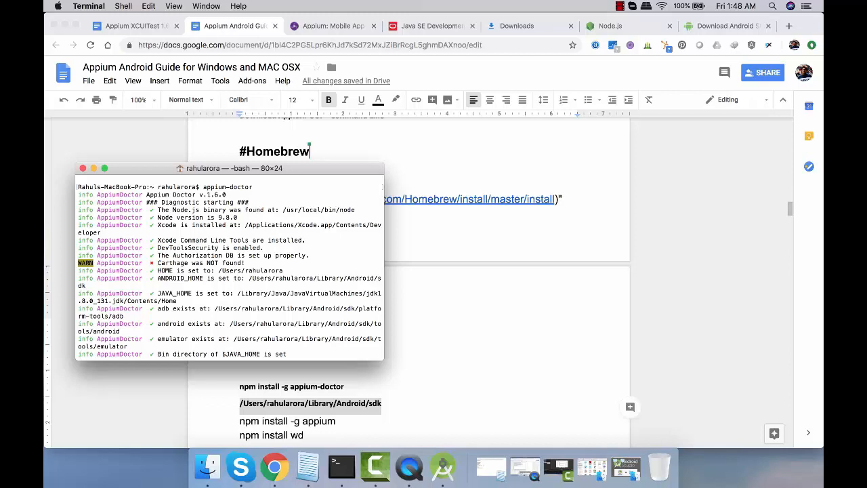
pyautogui.click(474, 271)
pyautogui.scroll(-2, 406, 271)
pyautogui.scroll(-2, 407, 271)
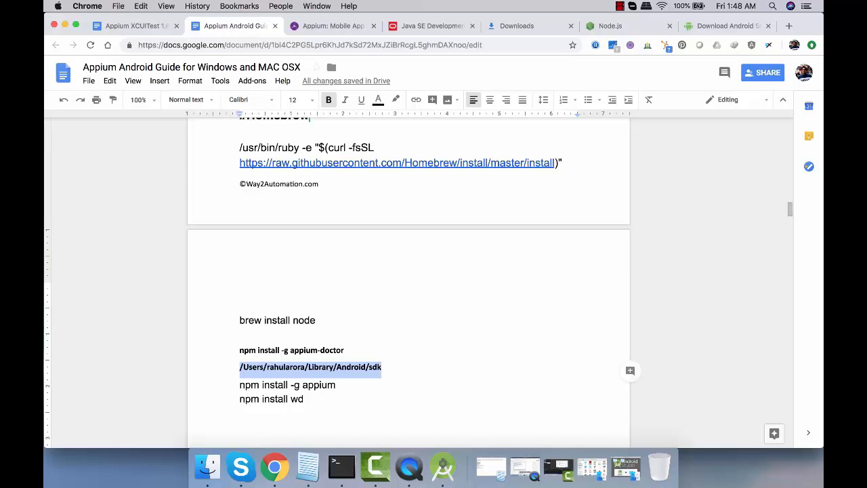
# - Finish the system image installation and proceed to the device configuration summary
pyautogui.click(443, 468)
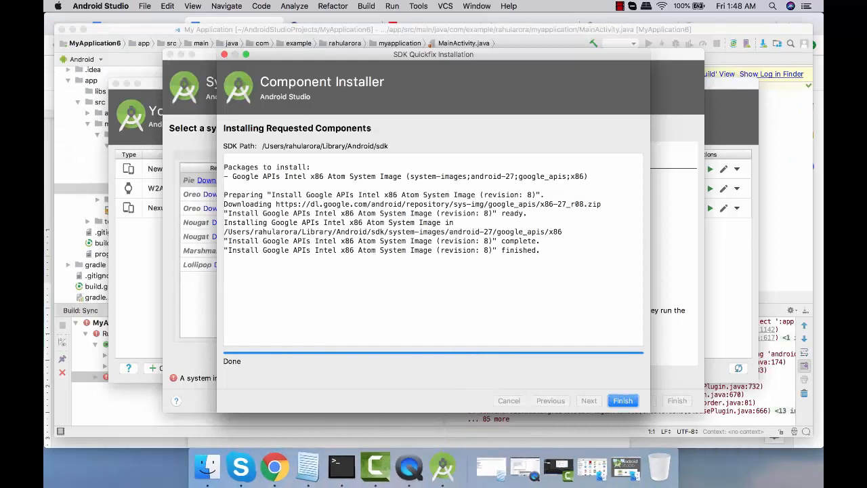
pyautogui.click(622, 400)
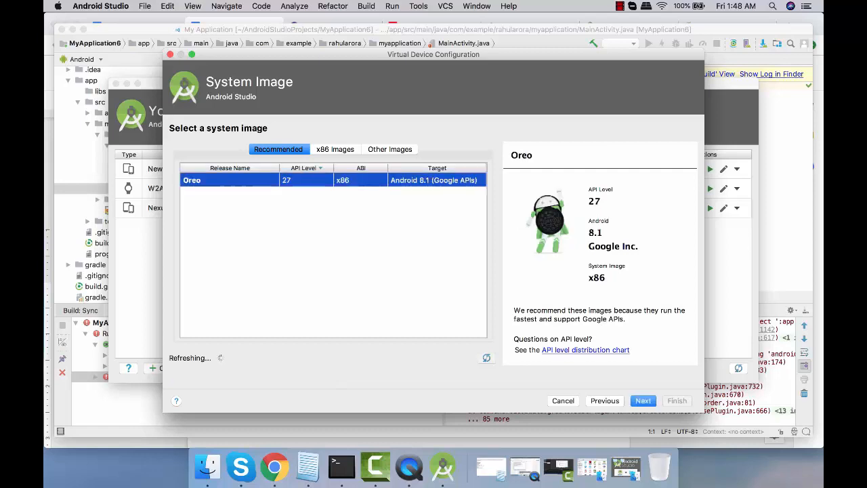
pyautogui.press('Return')
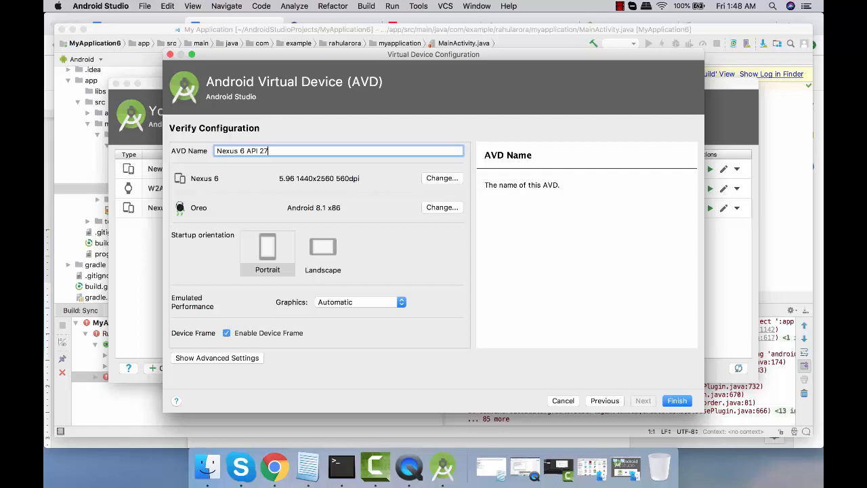
# - Name the Nexus 6 API 27 virtual device Nexus6New and create it
pyautogui.hotkey('shift', 'End')
pyautogui.write('6New')
pyautogui.press('Return')
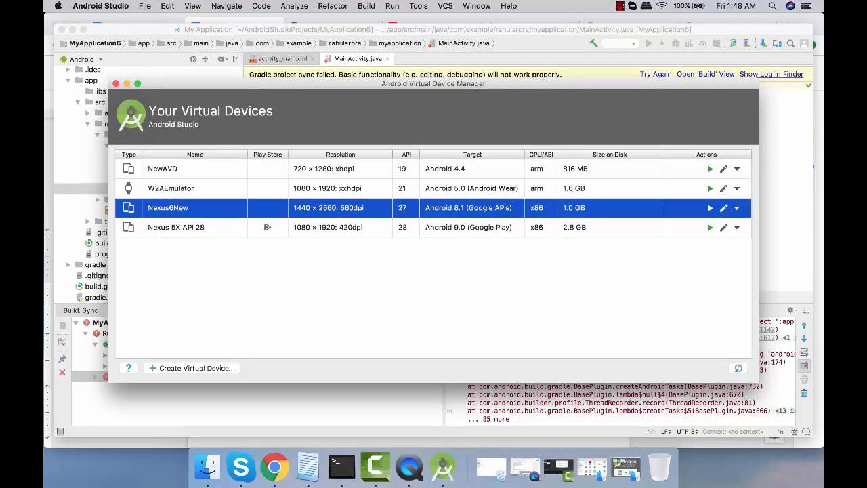
# - Launch the Nexus6New emulator and check its app drawer and notification shade after boot
pyautogui.click(710, 208)
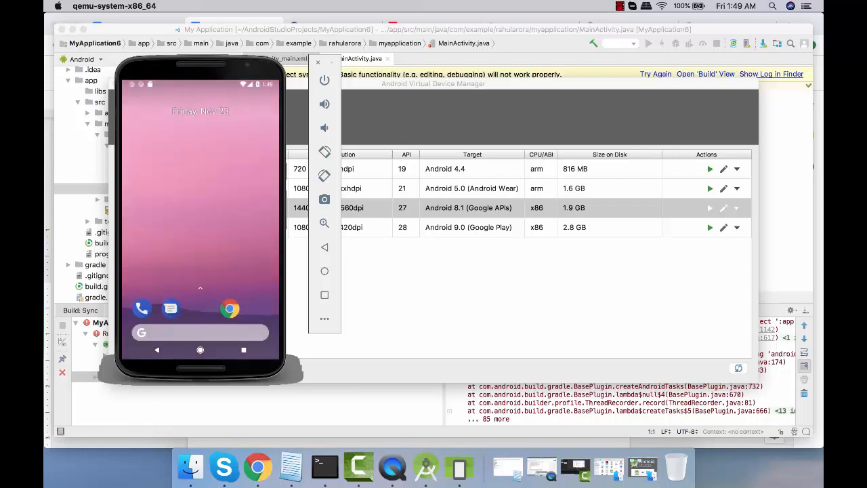
pyautogui.moveTo(200, 319); pyautogui.dragTo(200, 136)
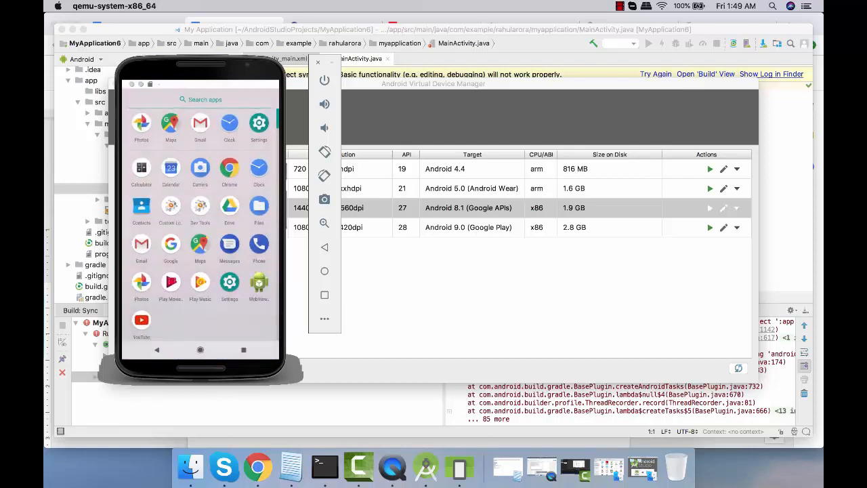
pyautogui.moveTo(200, 84)
pyautogui.mouseDown()
pyautogui.moveTo(199, 271)
pyautogui.moveTo(200, 84)
pyautogui.mouseUp()
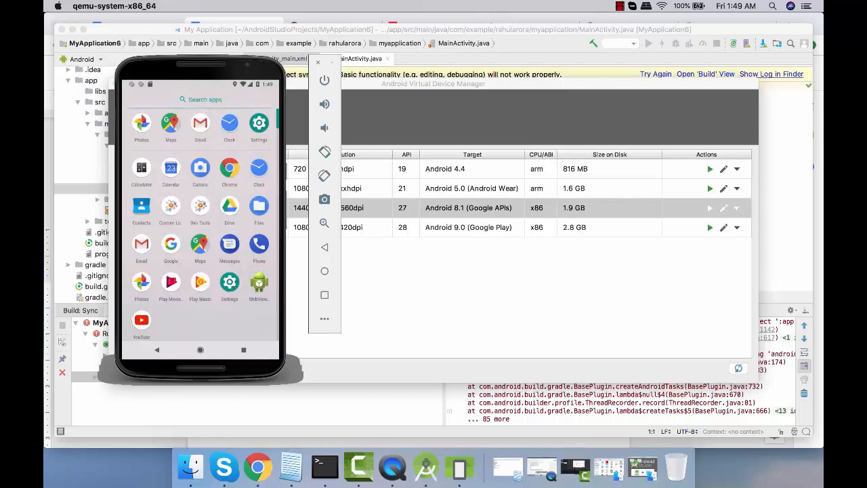
# - Return the phone home, then run adb devices showing emulator-5554 attached
pyautogui.click(199, 349)
pyautogui.click(318, 444)
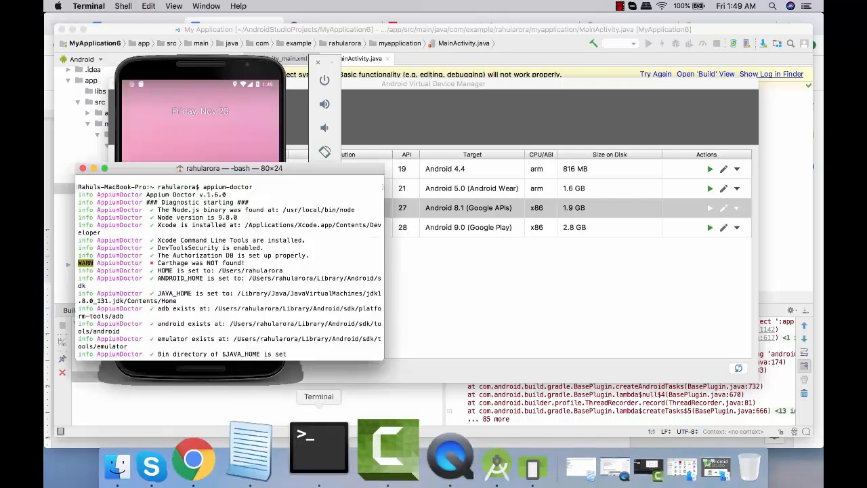
pyautogui.scroll(-5, 298, 335)
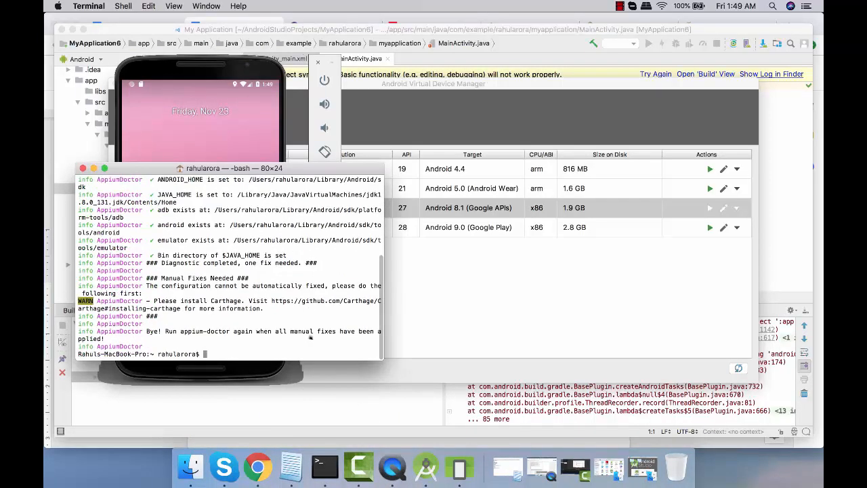
pyautogui.write('adb device')
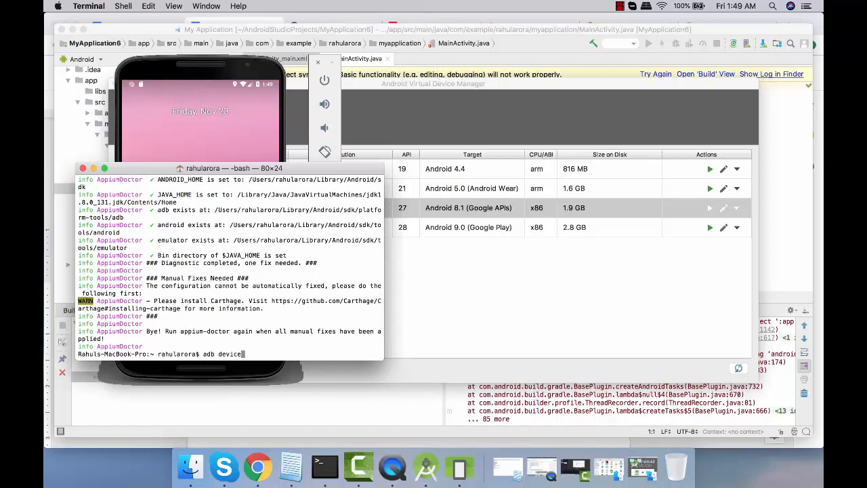
pyautogui.write('s')
pyautogui.press('Return')
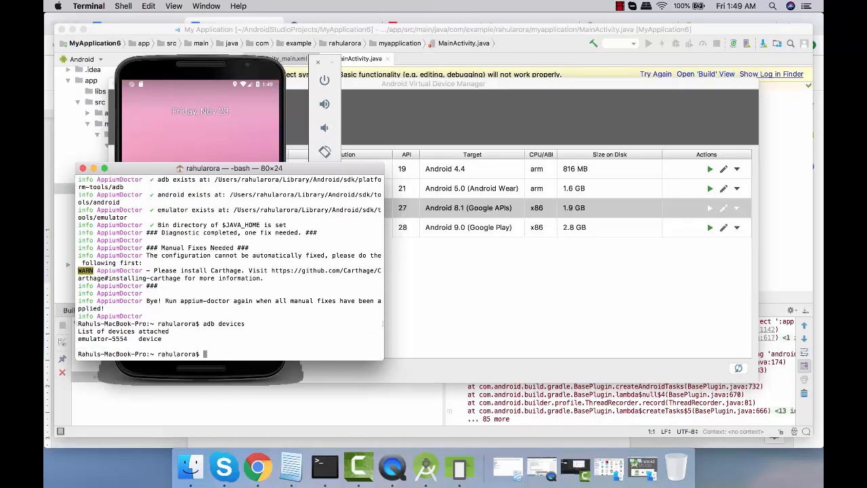